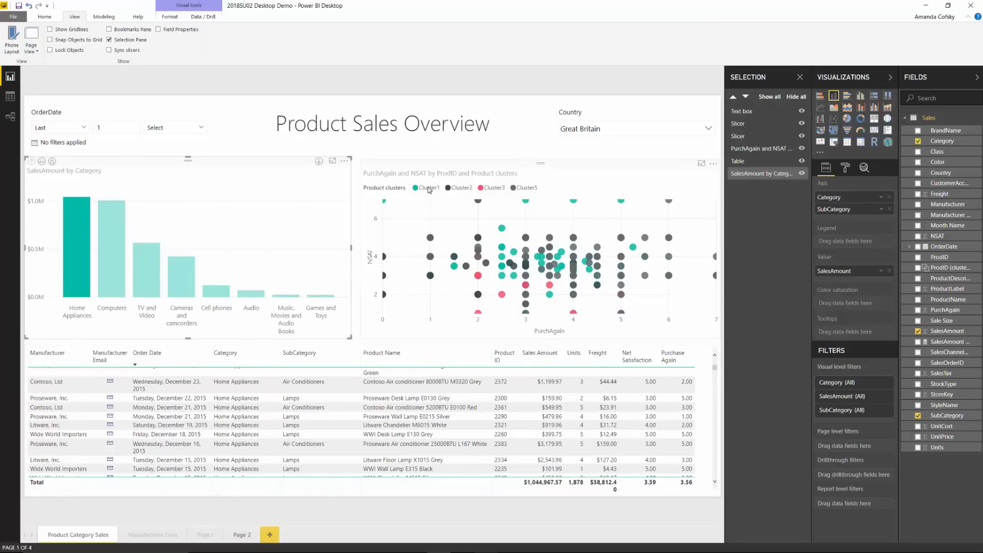
# - Cross-filter the report by the Cluster1 and Cluster5 legend entries combined with the Computers category, removing Home Appliances from the selection
pyautogui.click(428, 188)
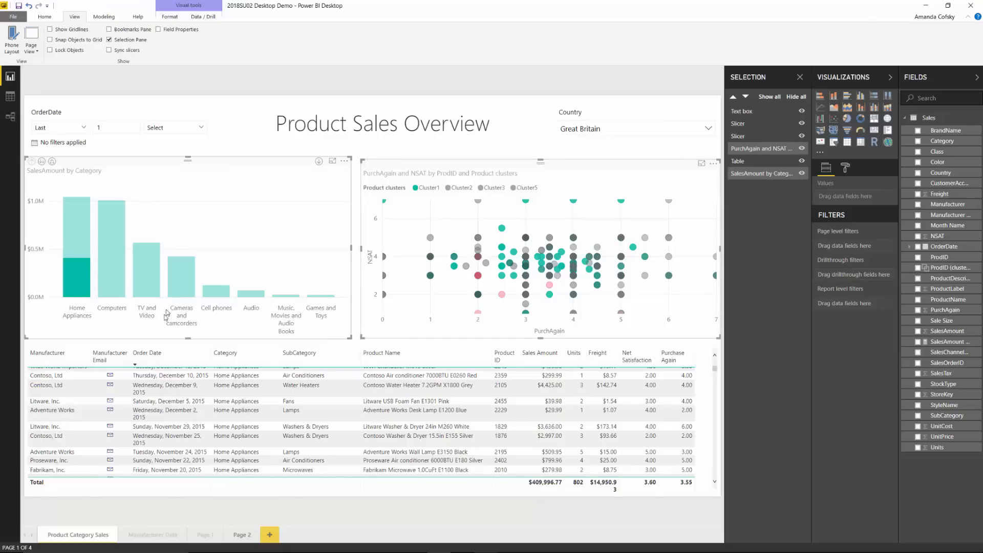
pyautogui.keyDown('ctrl'); pyautogui.click(120, 279); pyautogui.keyUp('ctrl')
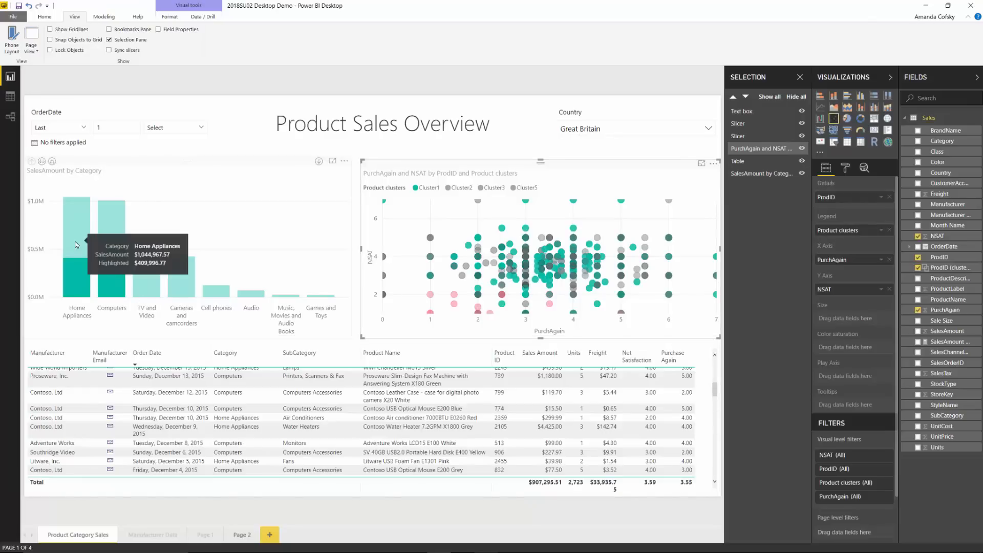
pyautogui.keyDown('ctrl'); pyautogui.click(75, 244); pyautogui.keyUp('ctrl')
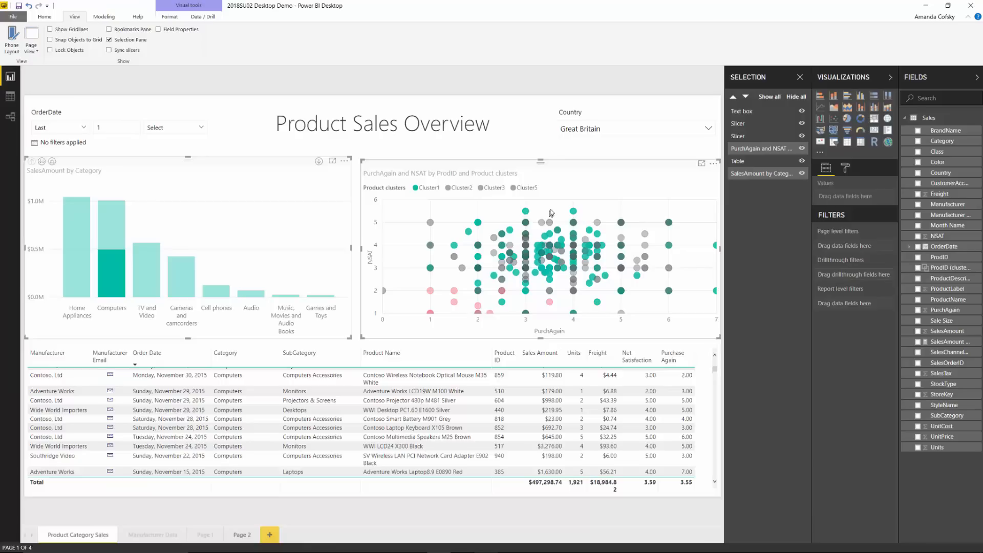
pyautogui.keyDown('ctrl'); pyautogui.click(533, 192); pyautogui.keyUp('ctrl')
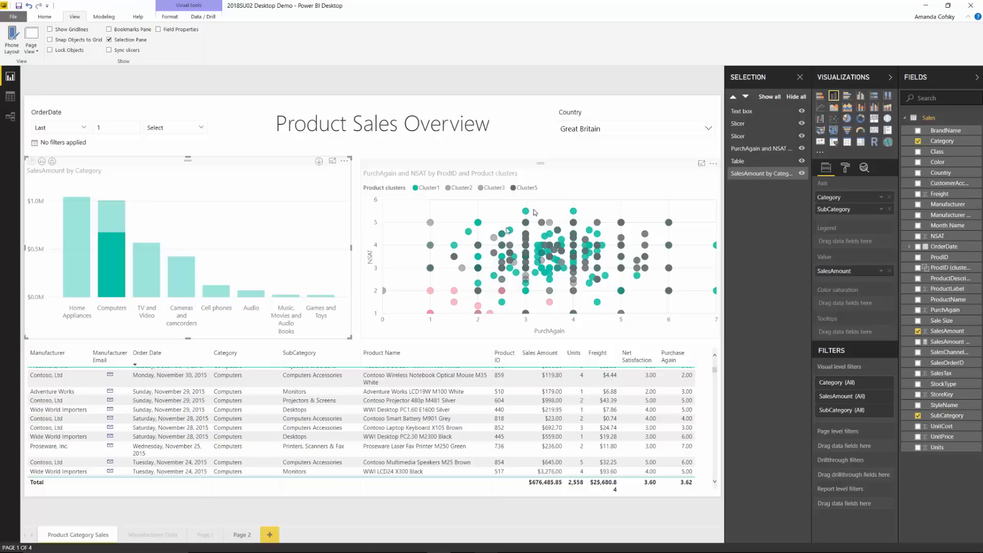
# - On Page 2, cross-filter by the Computers bar together with the Regular slice of the freight pie, and examine the highlighted portions
pyautogui.click(244, 534)
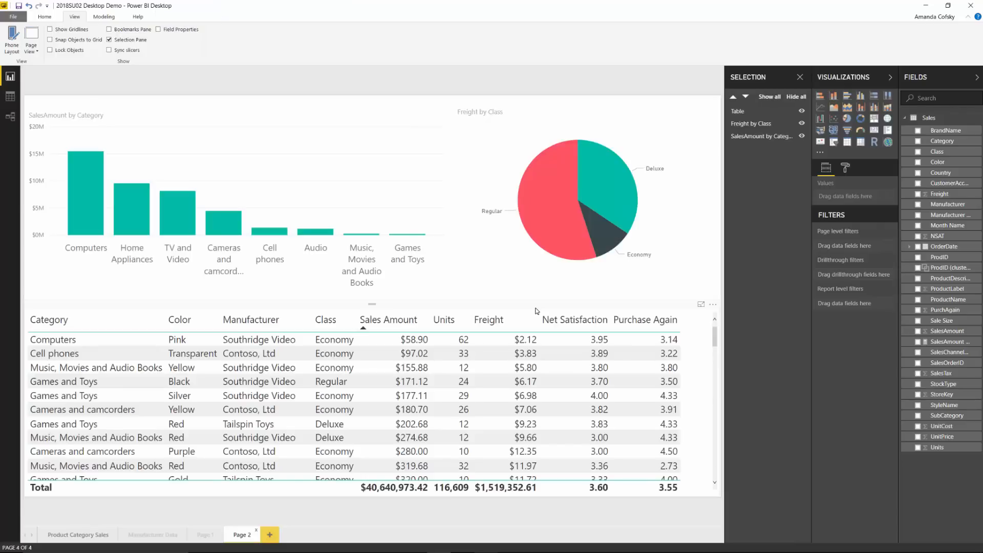
pyautogui.moveTo(221, 234)
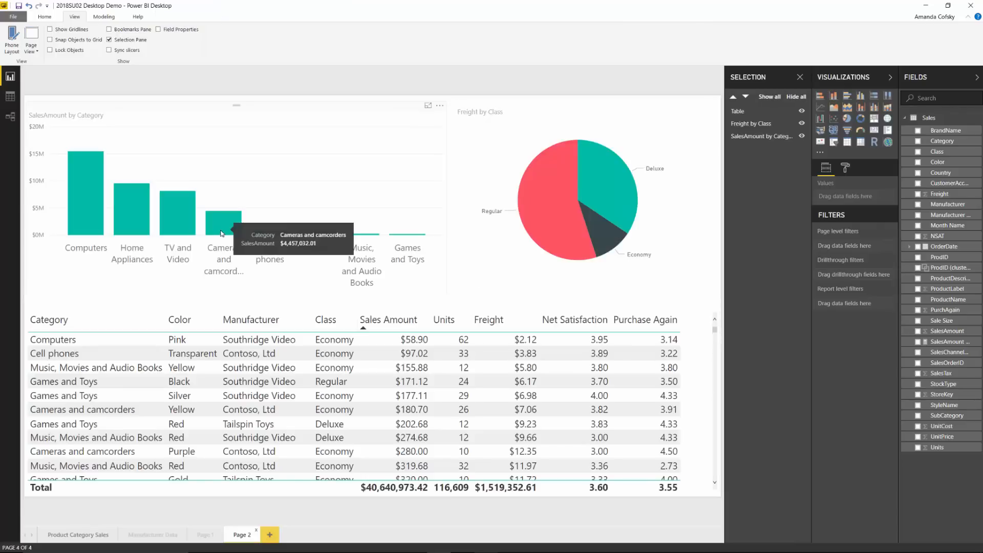
pyautogui.click(91, 207)
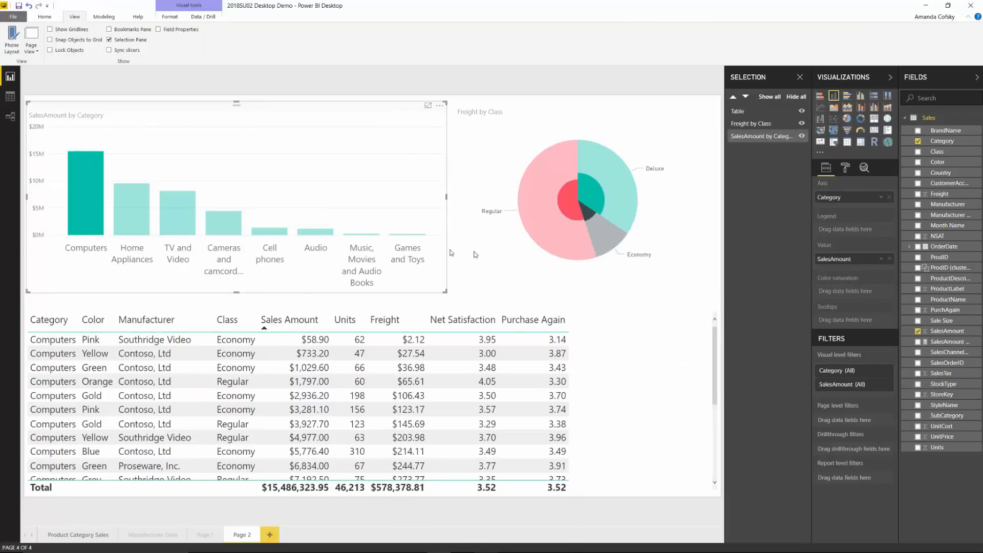
pyautogui.click(575, 233)
pyautogui.click(574, 234)
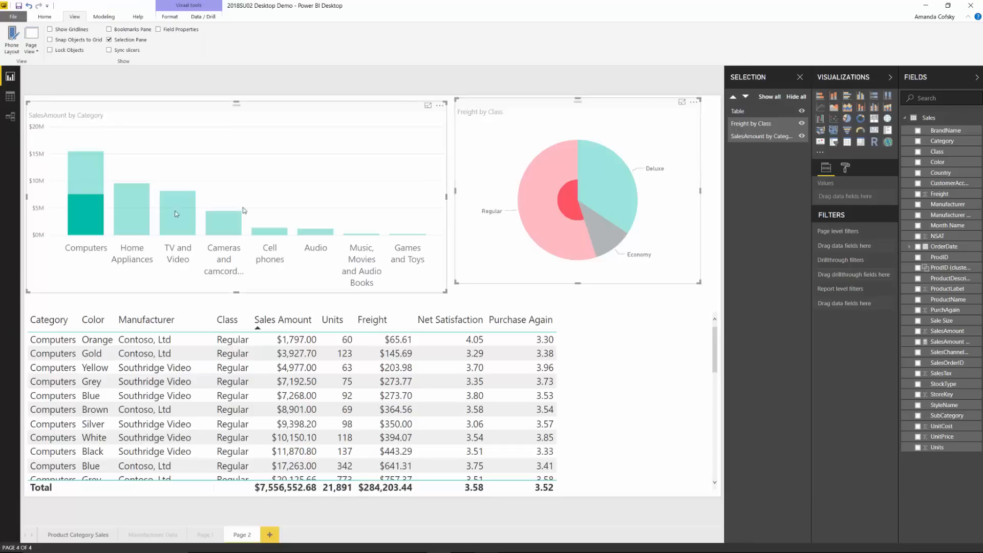
pyautogui.moveTo(86, 224)
pyautogui.moveTo(83, 188)
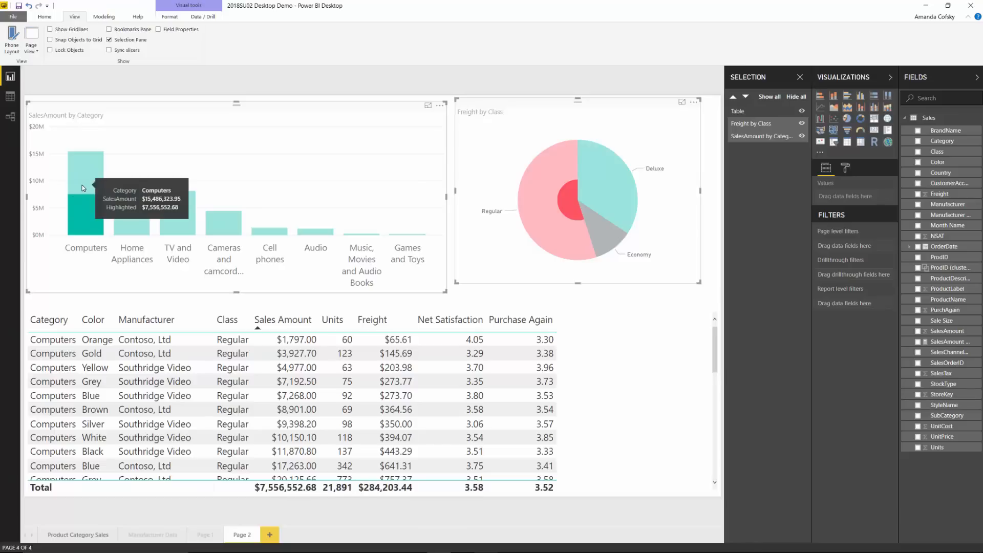
pyautogui.moveTo(623, 253)
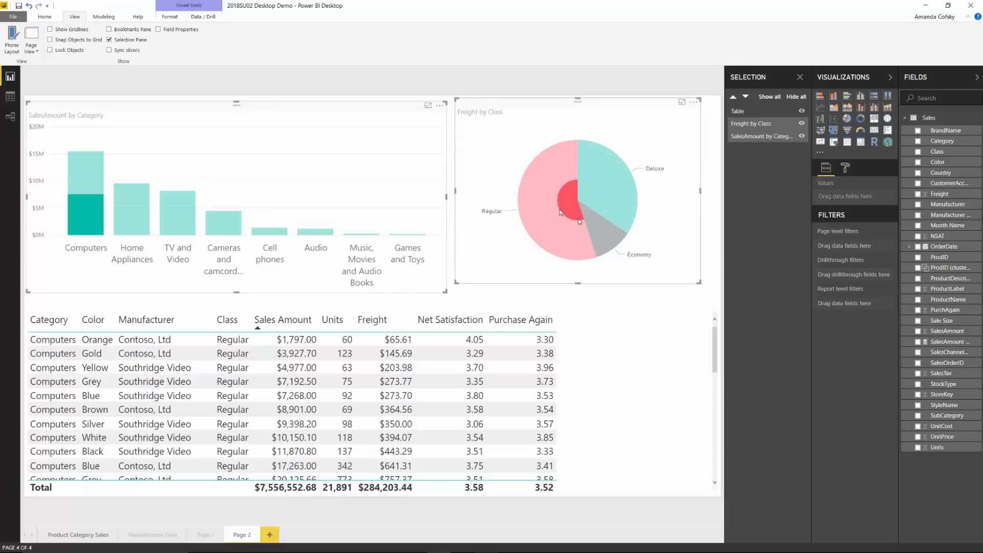
pyautogui.moveTo(576, 189)
pyautogui.moveTo(577, 215)
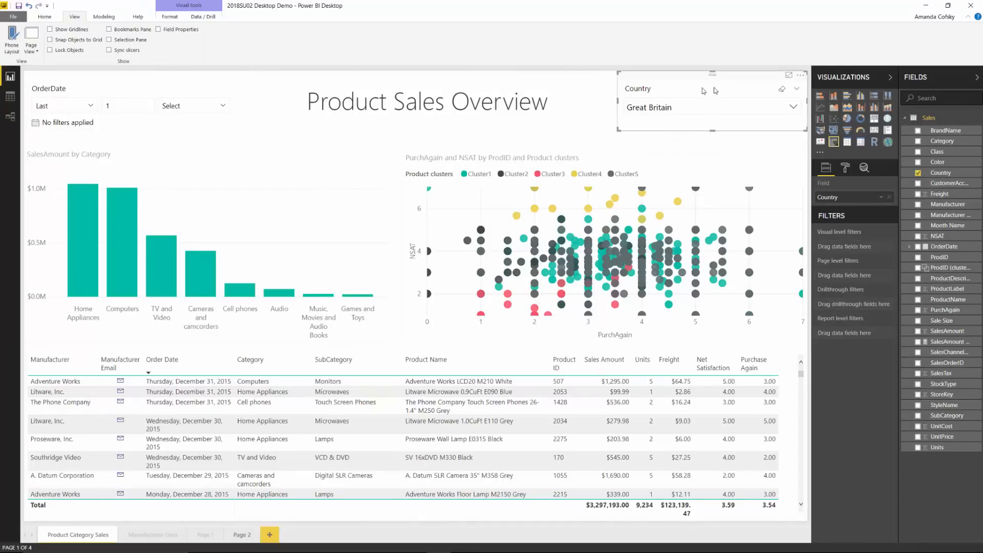
# - Clear the Country slicer's selection on the Product Category Sales page and check Page 2 for a country filter
pyautogui.click(781, 89)
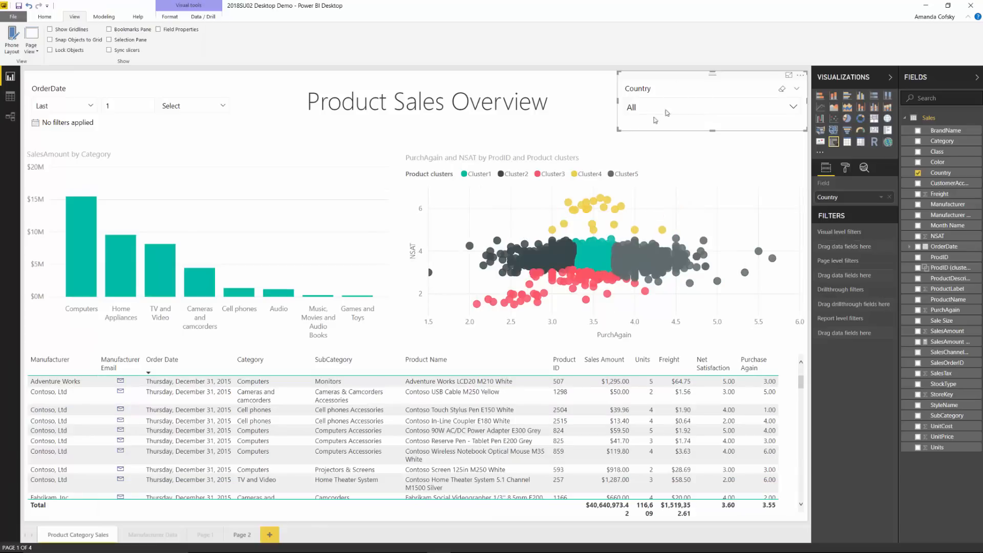
pyautogui.click(242, 535)
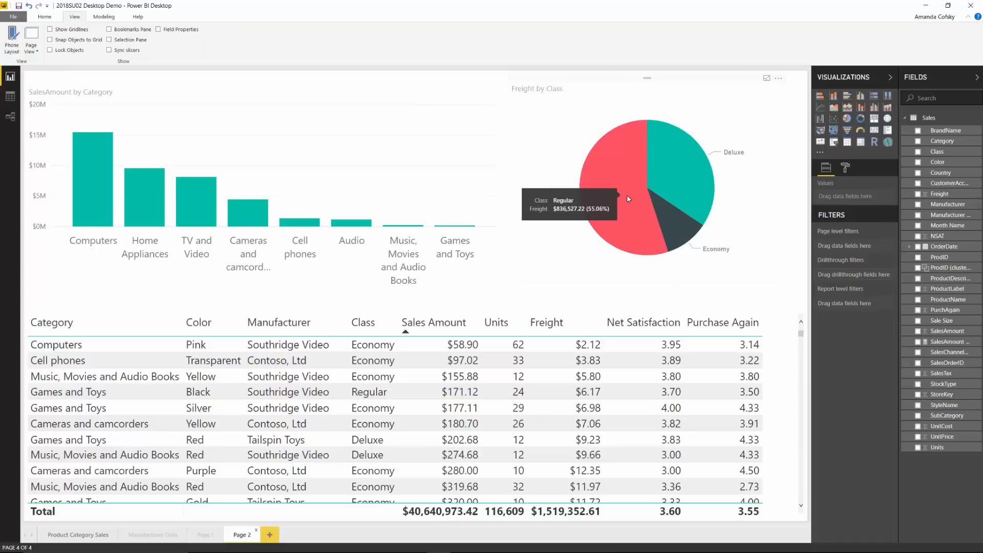
pyautogui.click(86, 533)
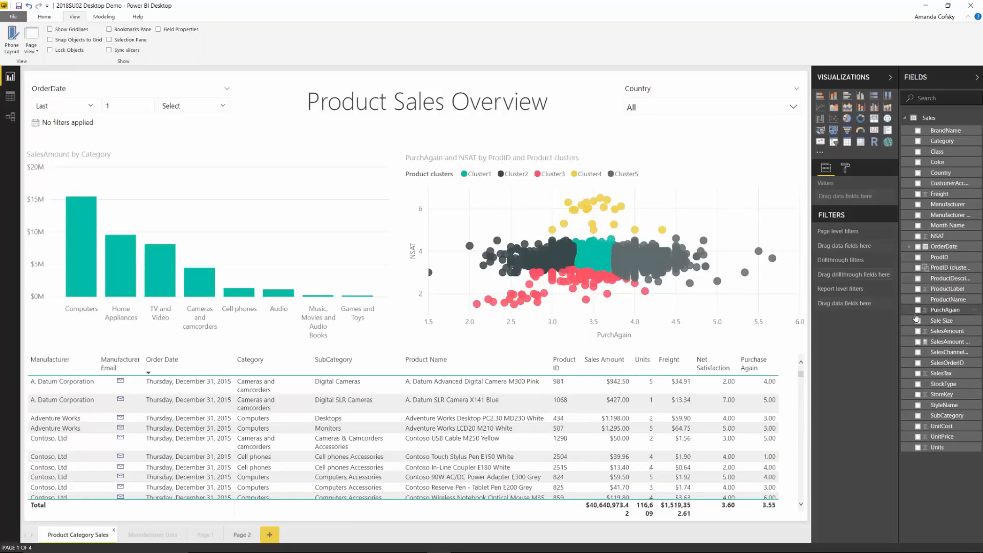
# - Show the Sync Slicers settings for the Country slicer and sync it with Page 2 without displaying it there
pyautogui.click(678, 97)
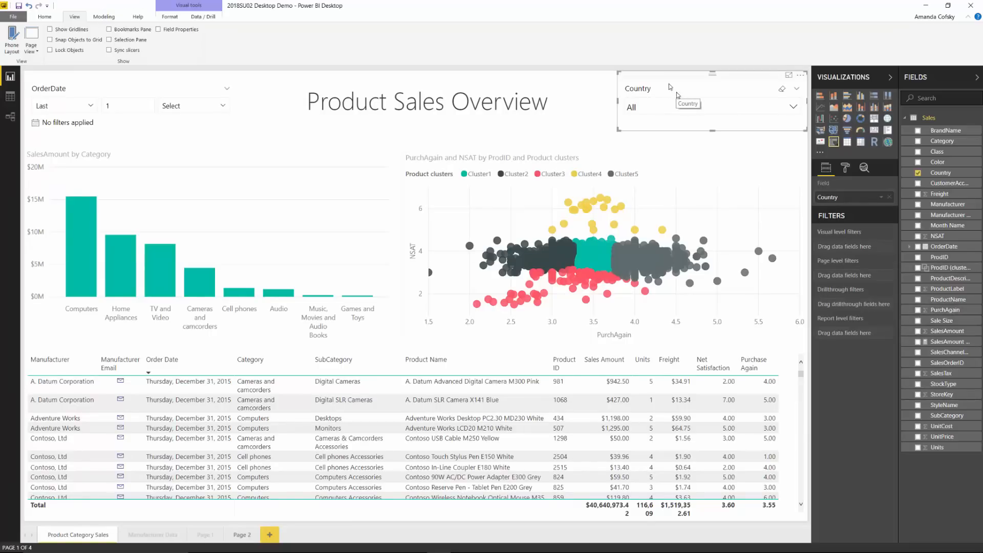
pyautogui.click(109, 51)
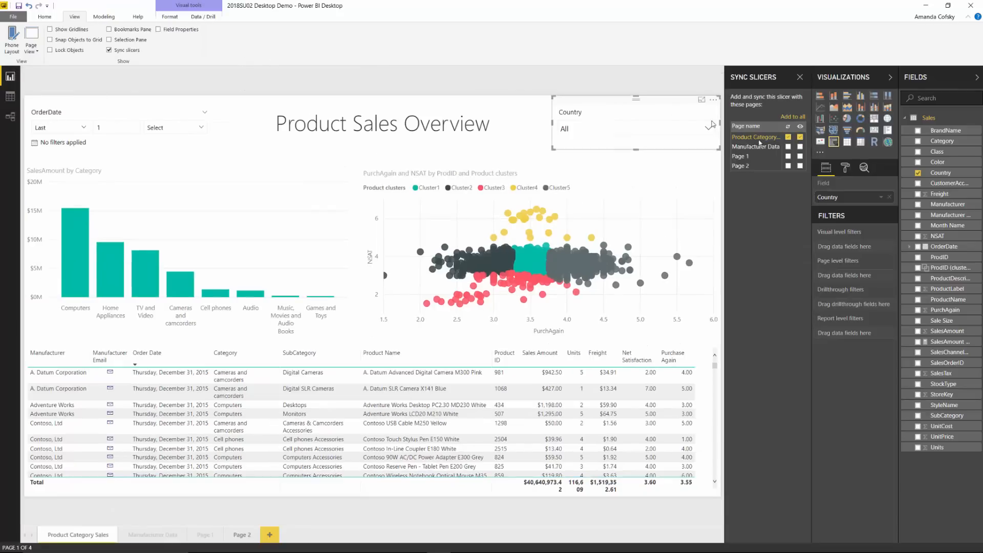
pyautogui.click(800, 138)
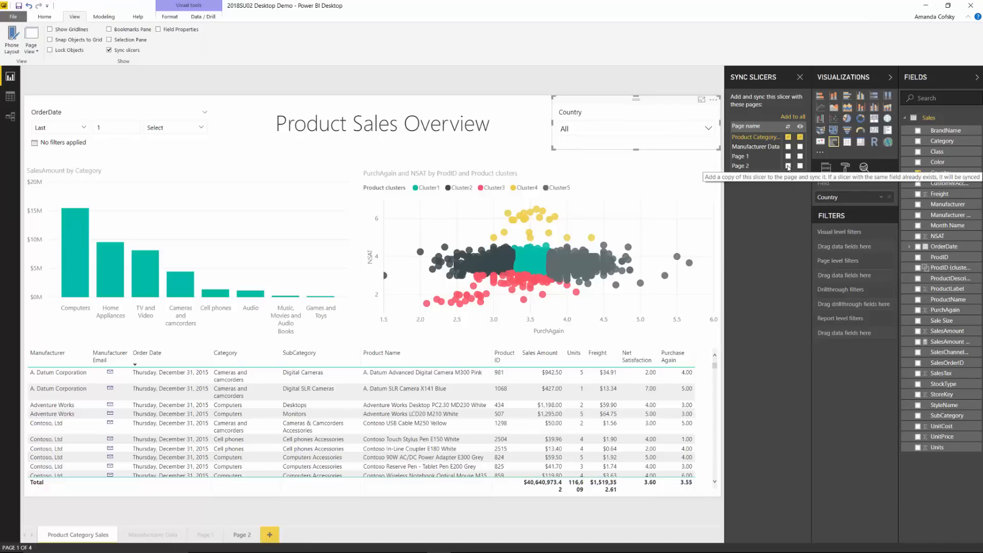
pyautogui.click(788, 166)
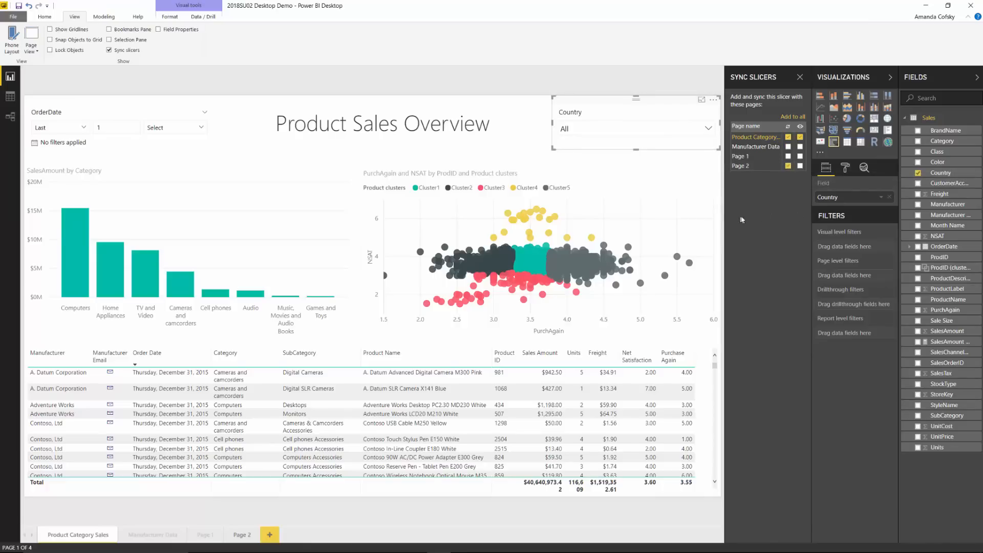
# - Filter the Product Category Sales page to Australia with the Country slicer
pyautogui.click(610, 133)
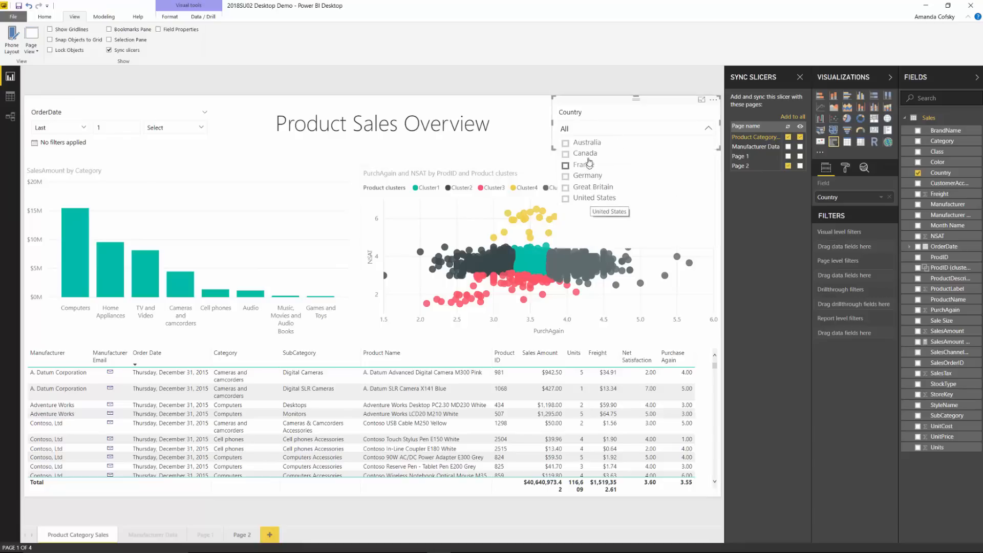
pyautogui.click(585, 143)
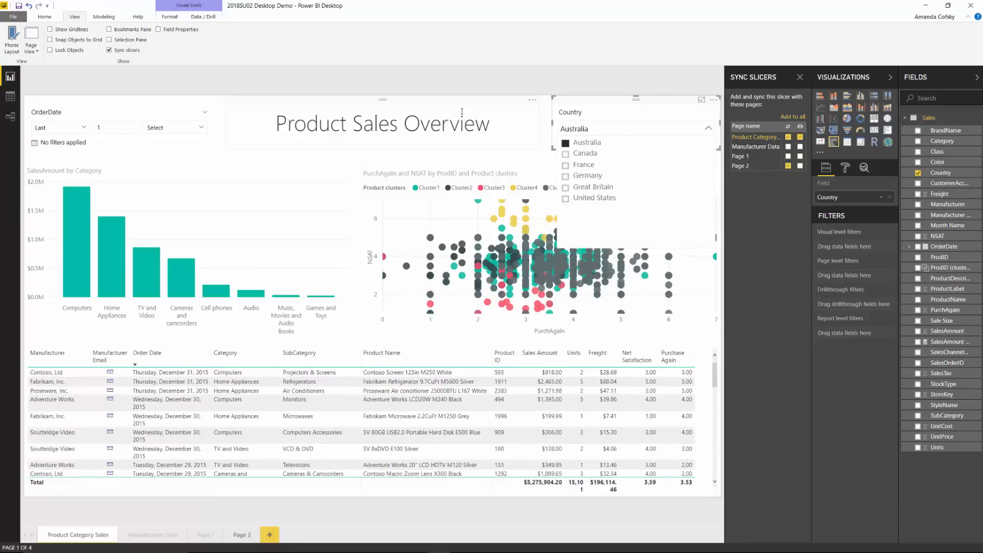
# - On Page 2, add the Country field as the last column of the table and sort the table by it
pyautogui.click(243, 533)
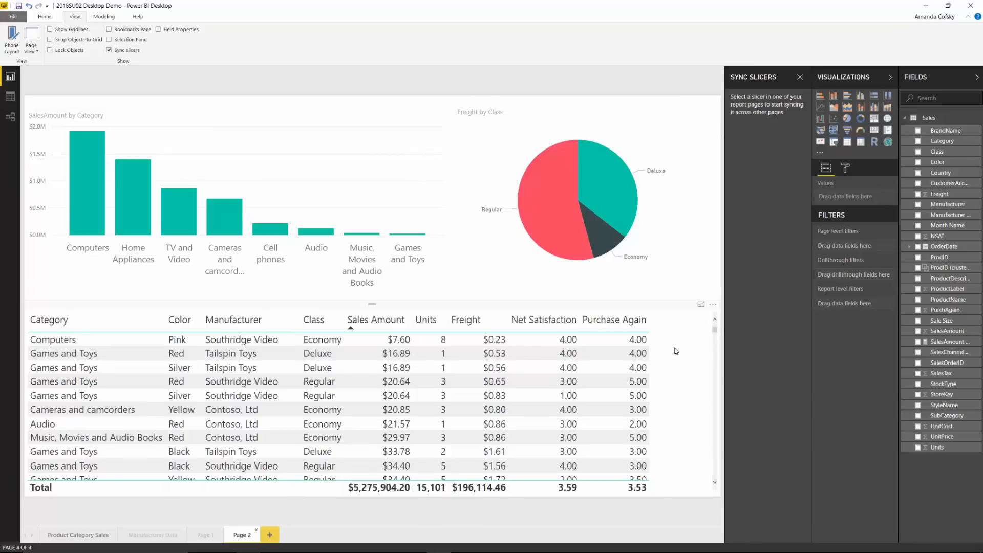
pyautogui.moveTo(940, 172); pyautogui.dragTo(865, 306)
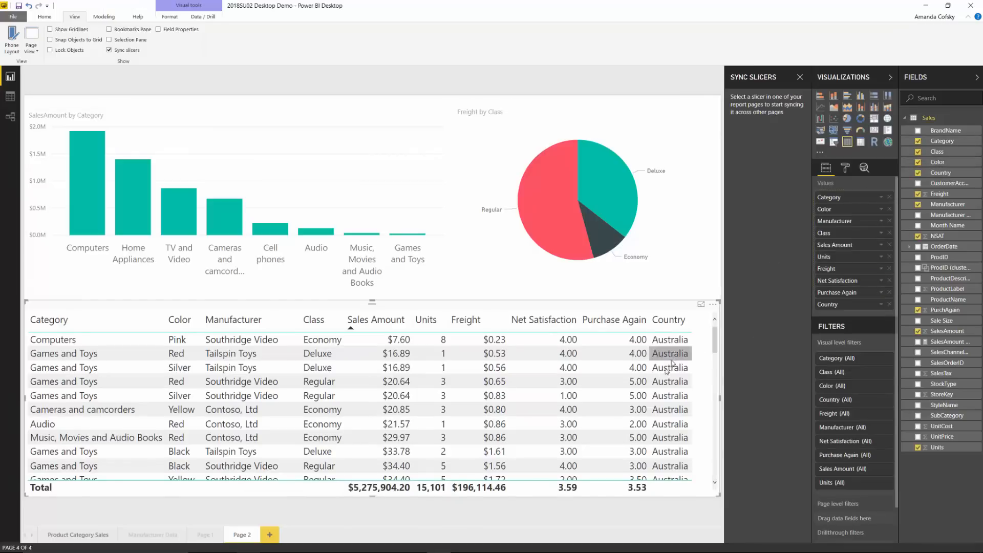
pyautogui.click(669, 322)
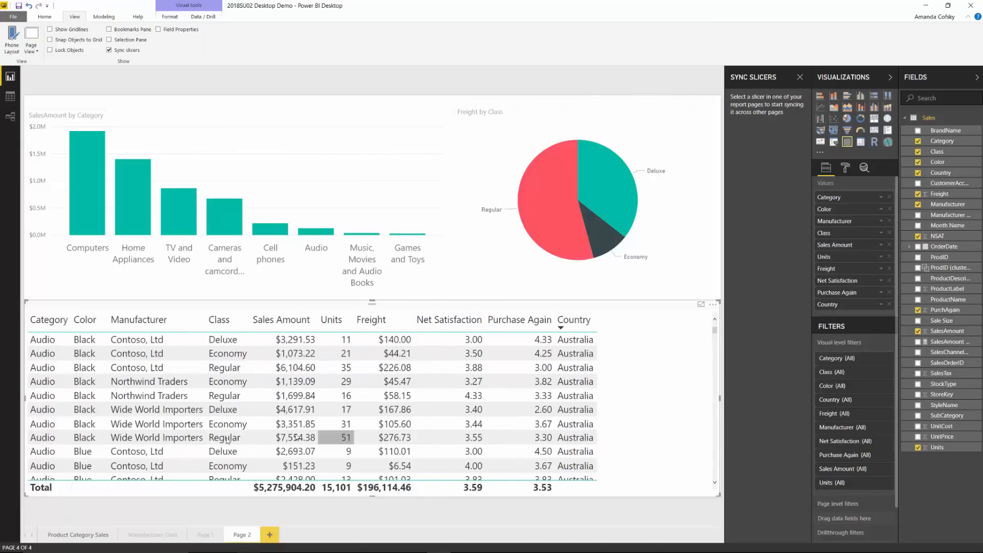
# - Change the Country slicer on the Product Category Sales page to France and check the synced result on Page 2
pyautogui.click(65, 535)
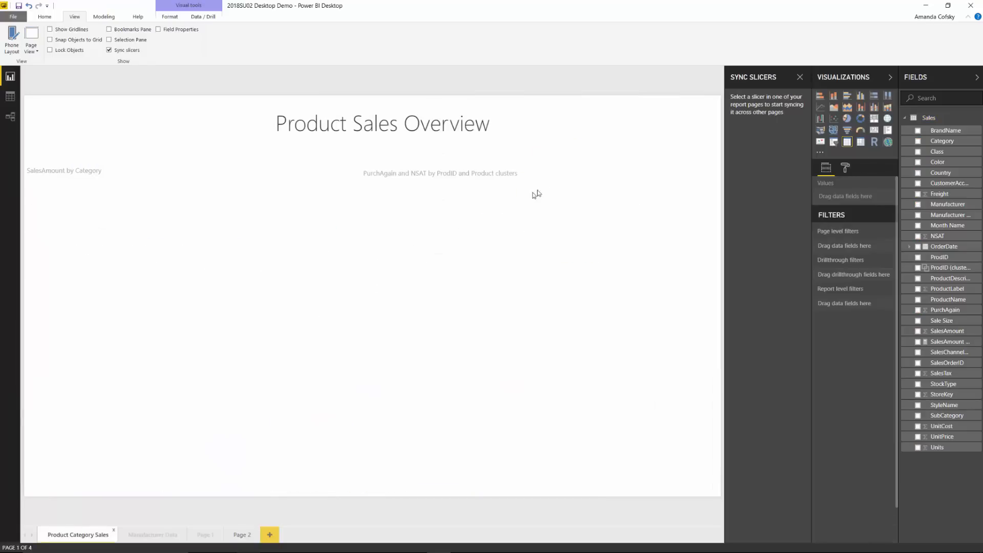
pyautogui.click(579, 131)
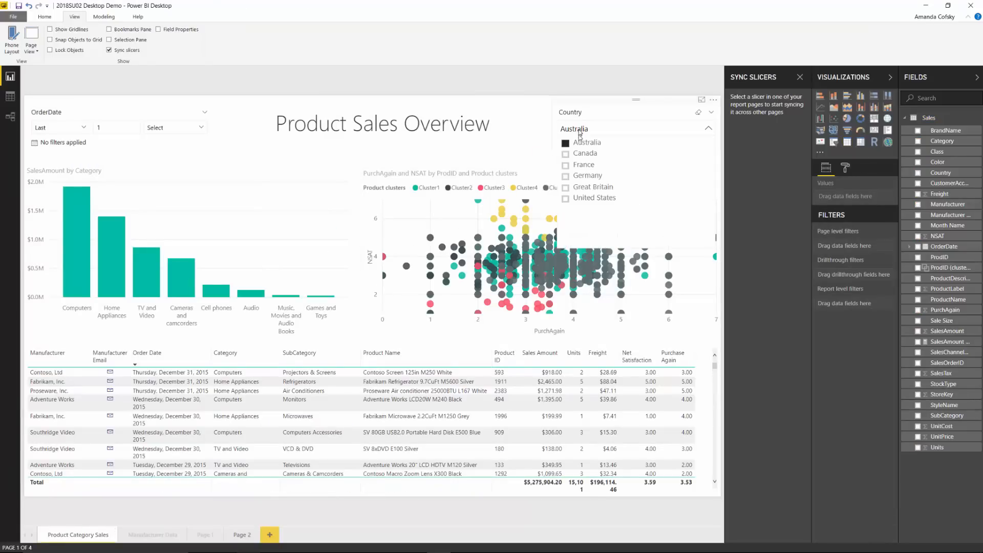
pyautogui.click(584, 166)
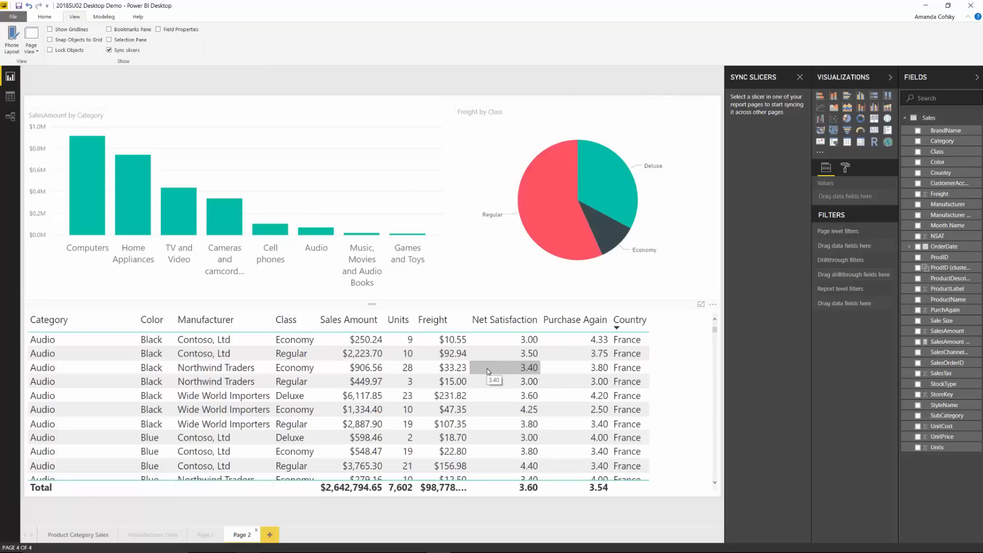
# - Review which pages the Country slicer is synced with, and check the separate Country slicers on Page 1
pyautogui.click(95, 535)
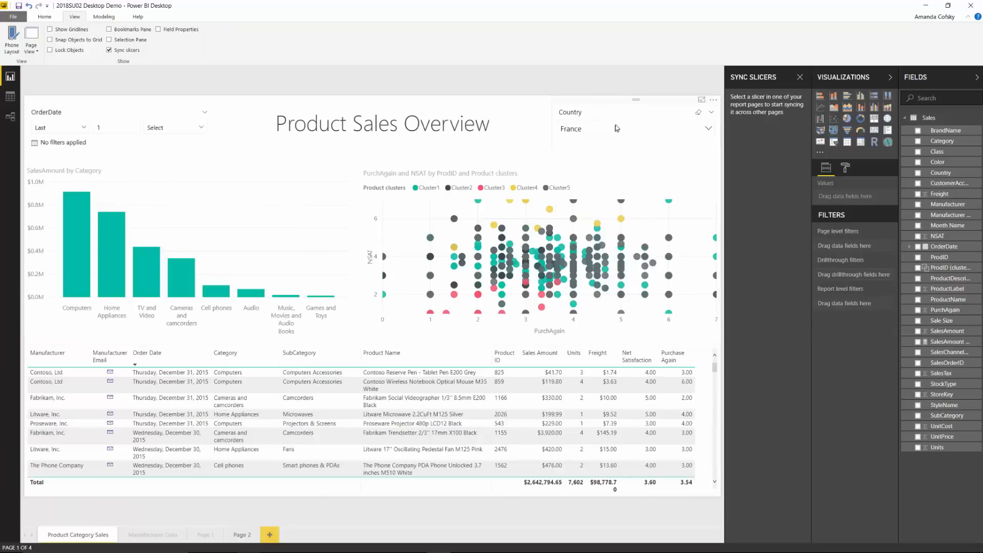
pyautogui.click(617, 128)
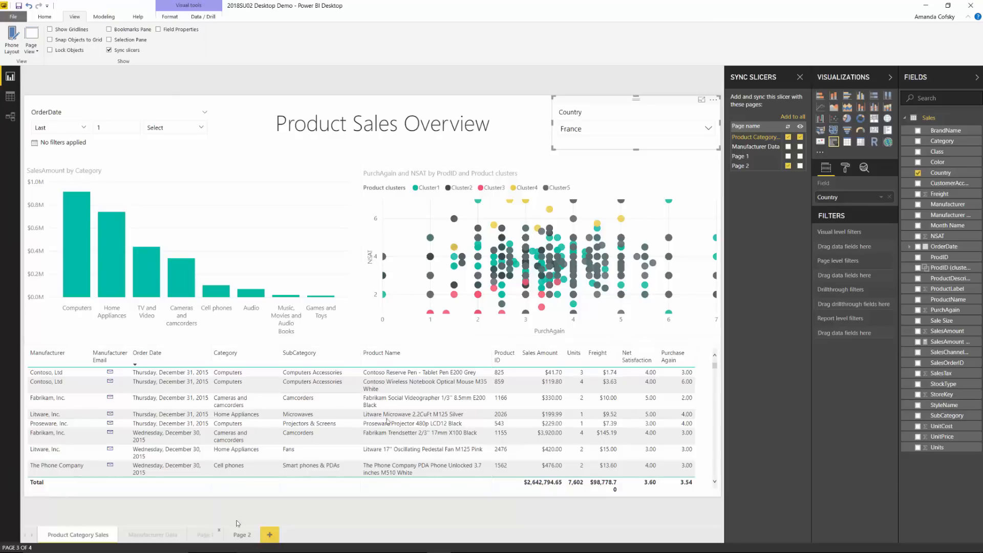
pyautogui.click(204, 534)
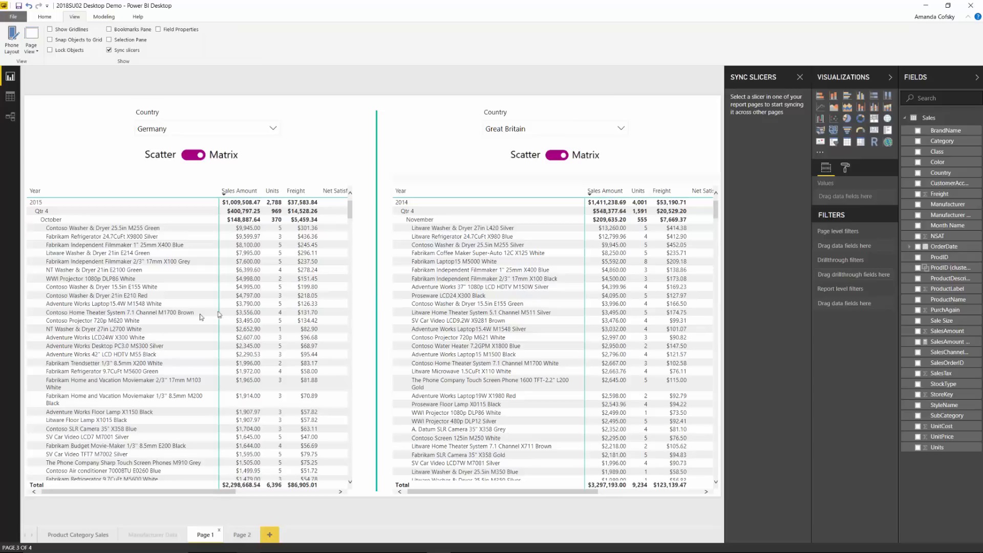
# - Make the synced Country slicer on the Product Category Sales page also visible on Page 2, and open that page
pyautogui.click(57, 536)
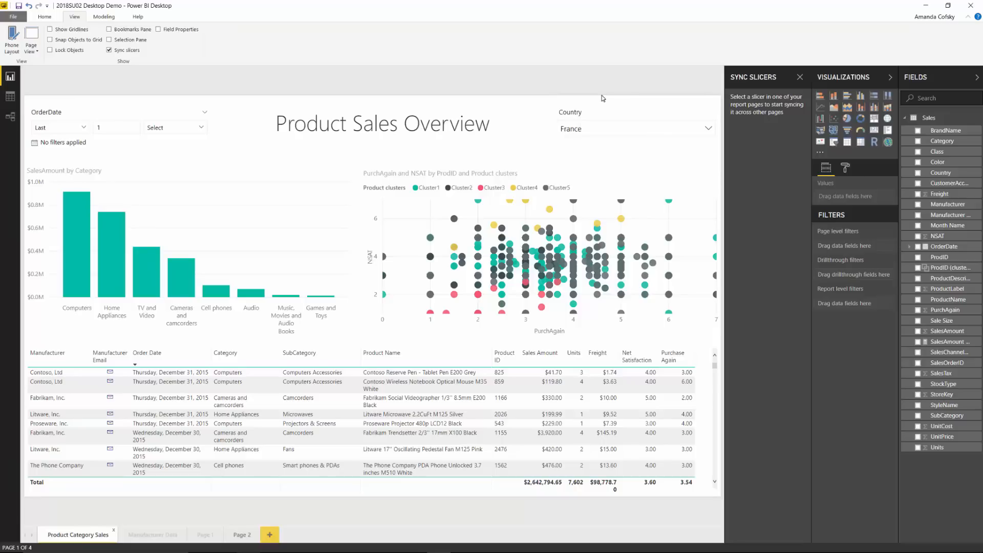
pyautogui.click(604, 116)
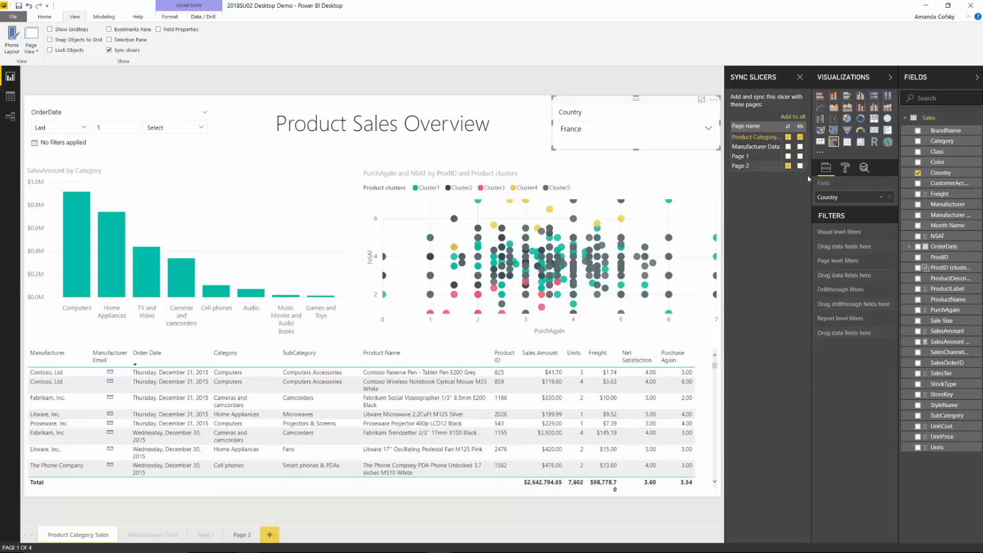
pyautogui.click(241, 534)
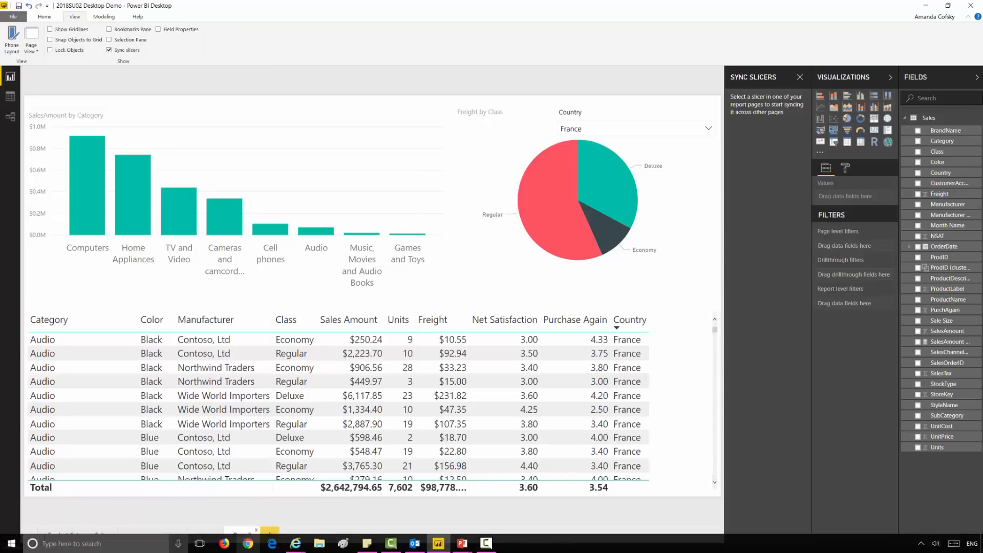
# - Select the Country slicer on the Product Category Sales page and show the Selection pane alongside its sync settings
pyautogui.click(61, 534)
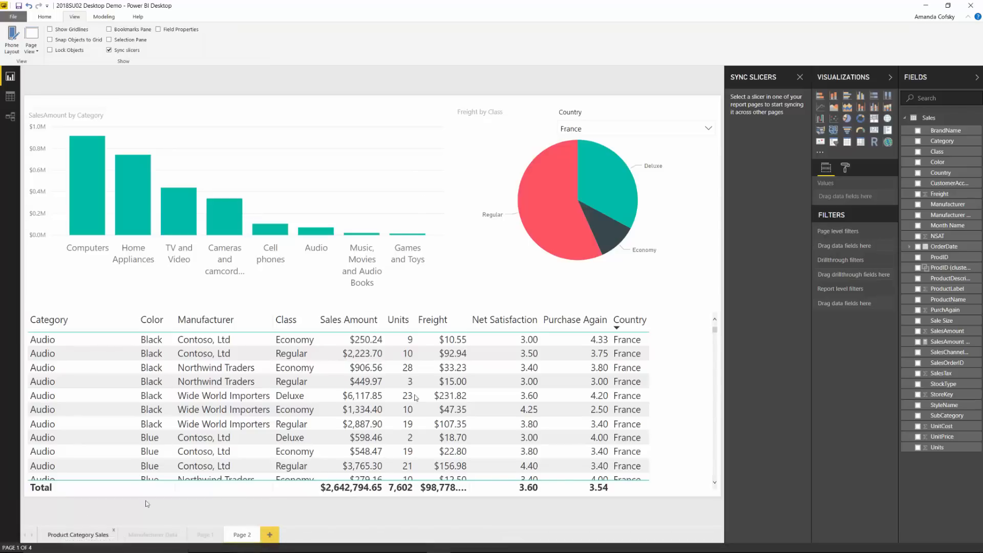
pyautogui.click(652, 120)
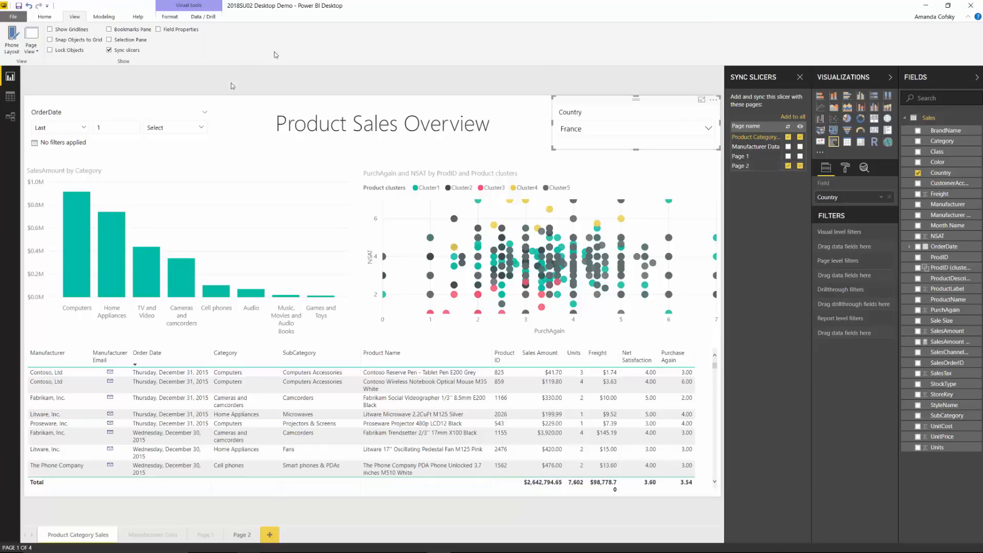
pyautogui.click(109, 40)
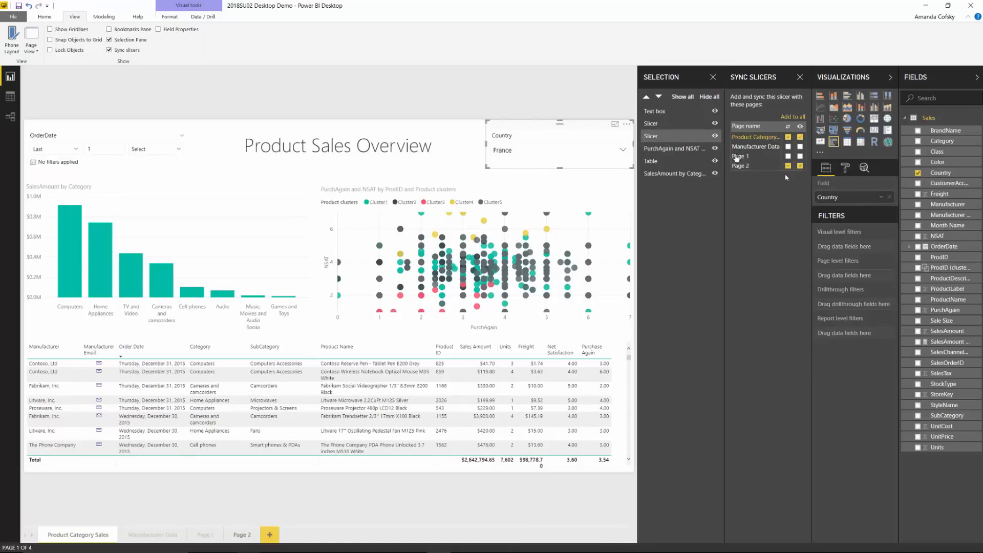
# - Hide the Selection and Sync slicers panes, replace Country with StoreKey in the slicer, and look through its value list
pyautogui.click(109, 41)
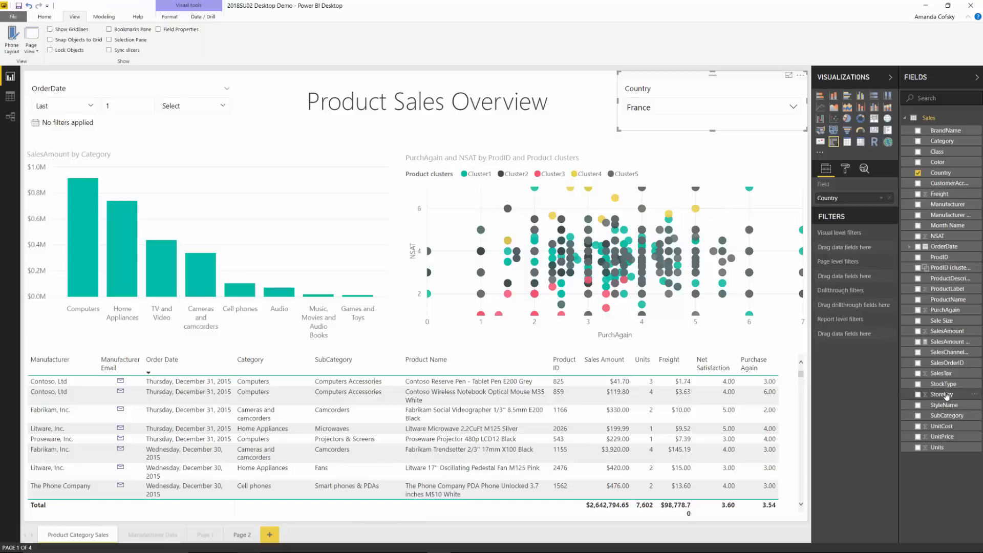
pyautogui.moveTo(894, 286); pyautogui.dragTo(858, 201)
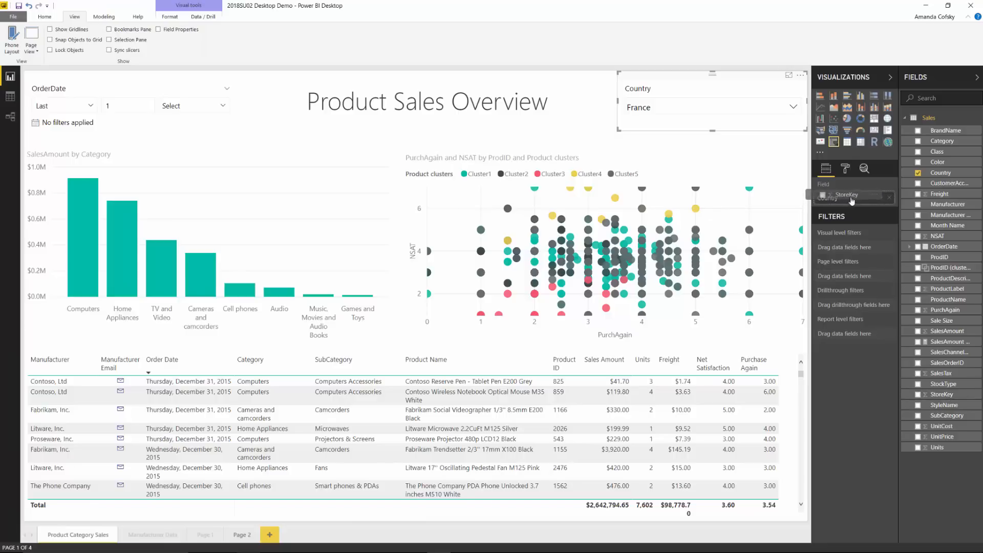
pyautogui.click(794, 108)
pyautogui.scroll(-6, 716, 184)
pyautogui.click(793, 107)
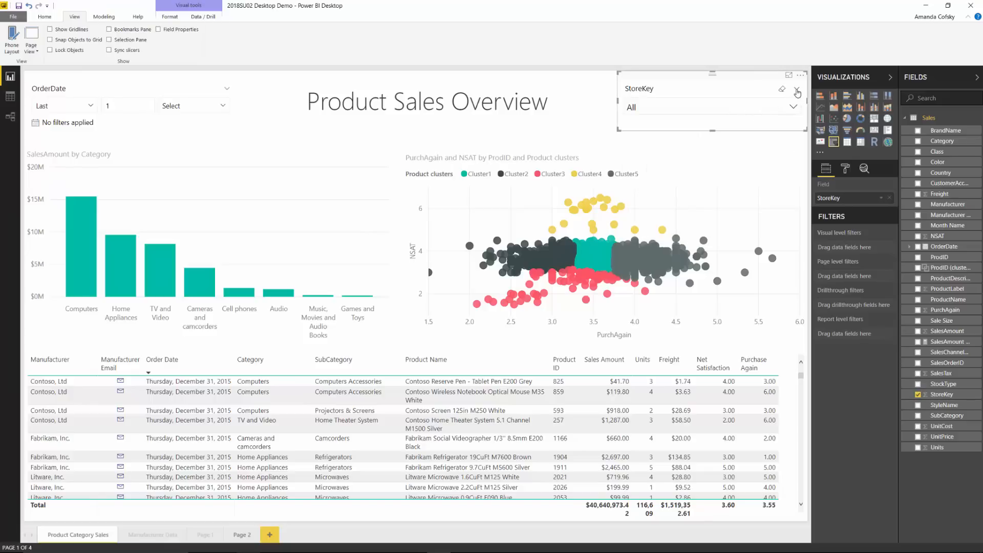
# - Change the StoreKey slicer from a value list to a numeric range with a slider, and widen it slightly
pyautogui.click(796, 89)
pyautogui.click(749, 137)
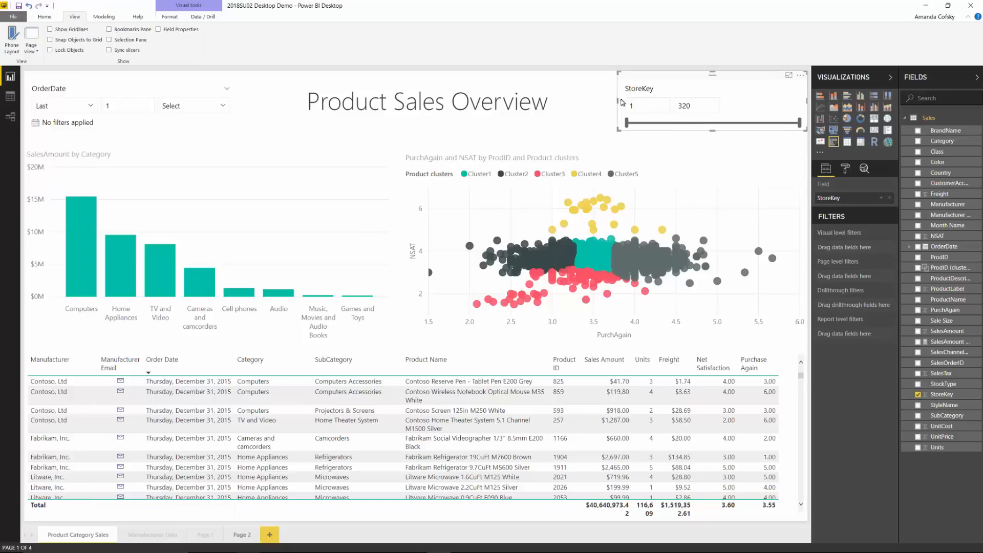
pyautogui.moveTo(618, 101)
pyautogui.mouseDown()
pyautogui.moveTo(564, 105)
pyautogui.moveTo(611, 101)
pyautogui.mouseUp()
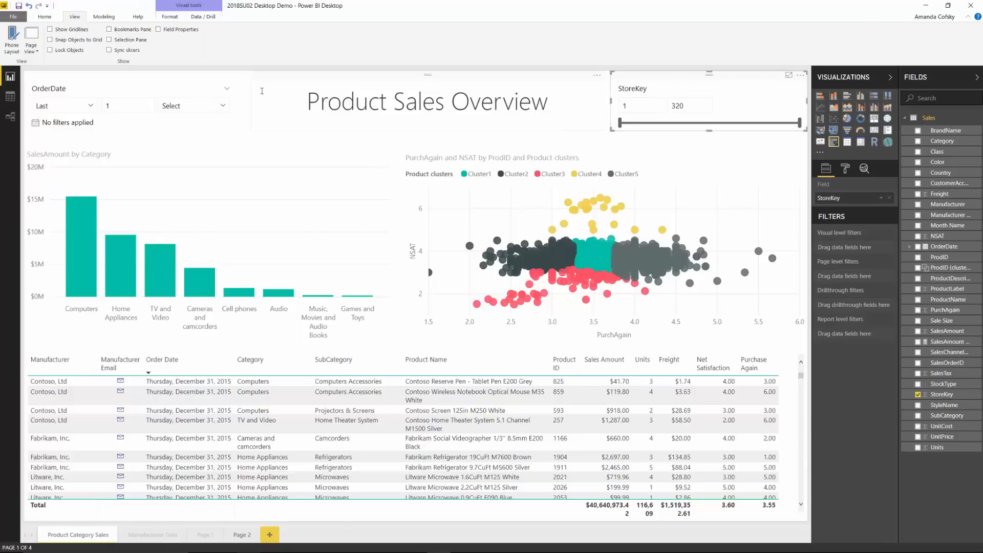
# - Check the StoreKey field's data type in the modeling properties and narrow the slicer's range to 80–218
pyautogui.click(46, 17)
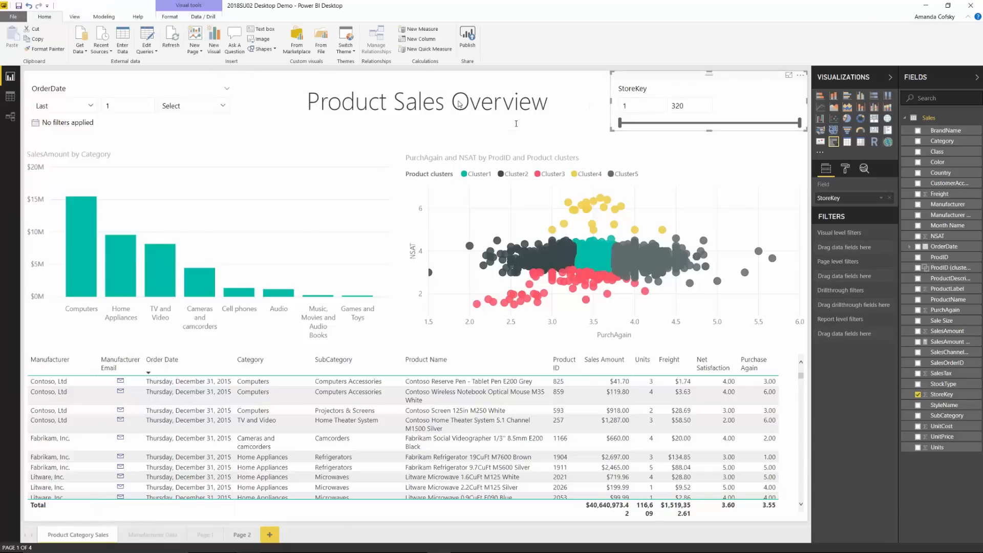
pyautogui.click(940, 395)
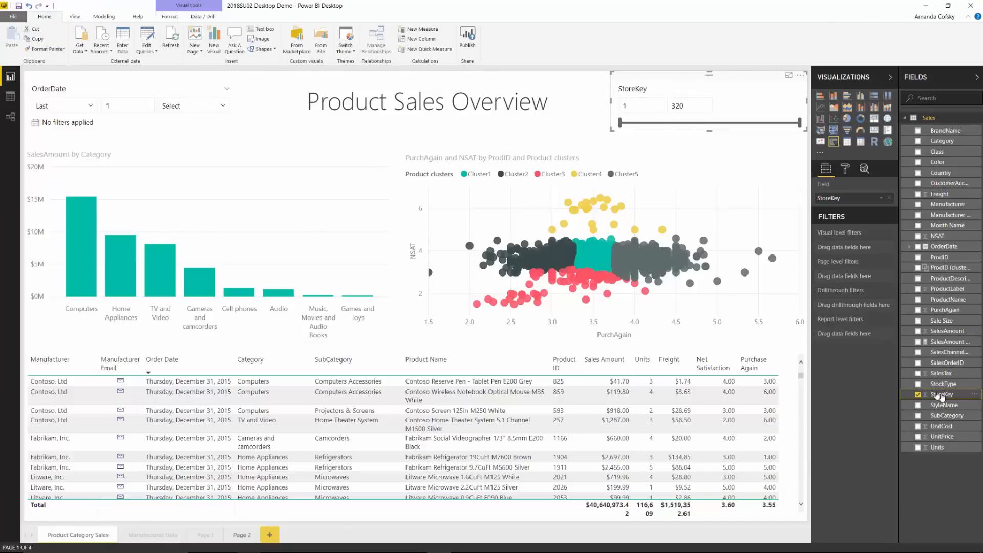
pyautogui.click(163, 14)
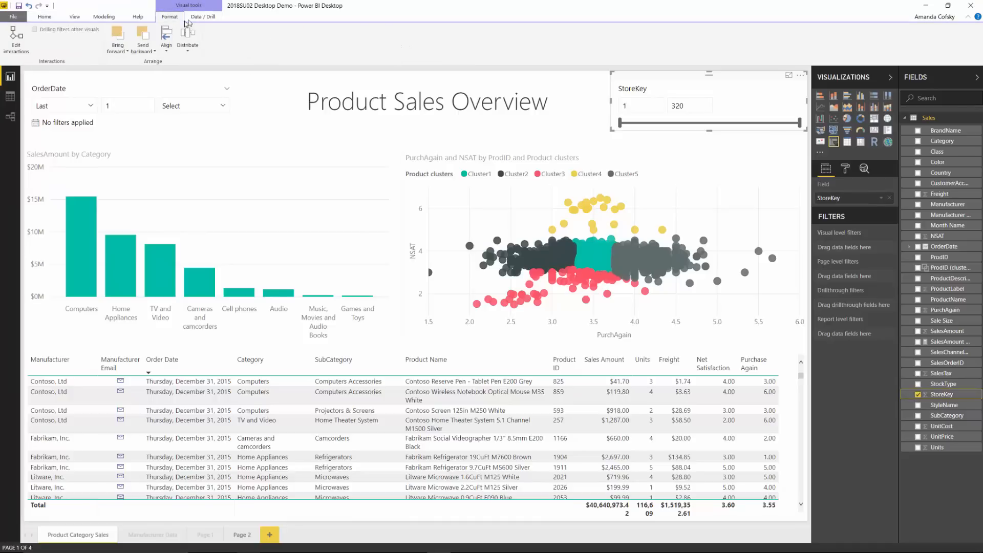
pyautogui.click(199, 17)
pyautogui.click(104, 17)
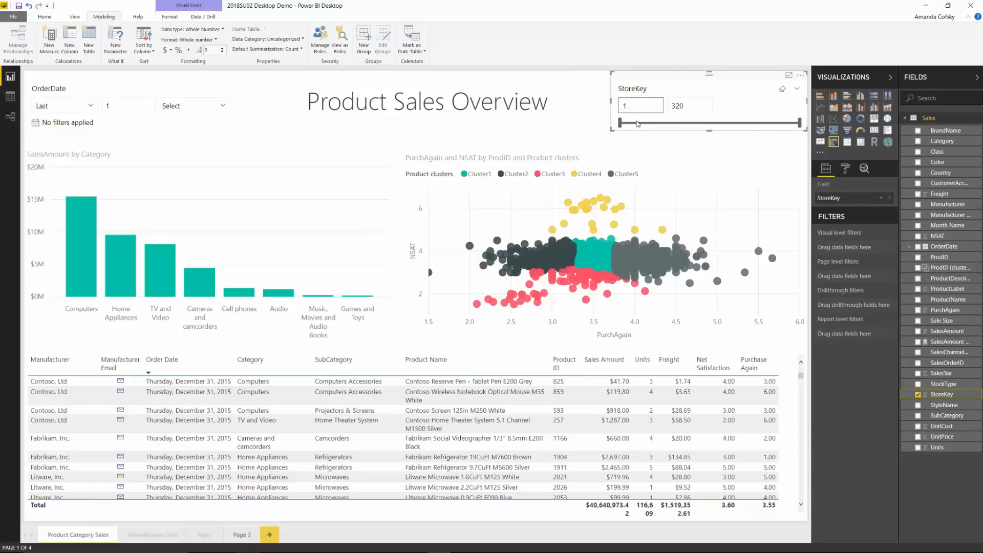
pyautogui.moveTo(620, 126); pyautogui.dragTo(669, 129)
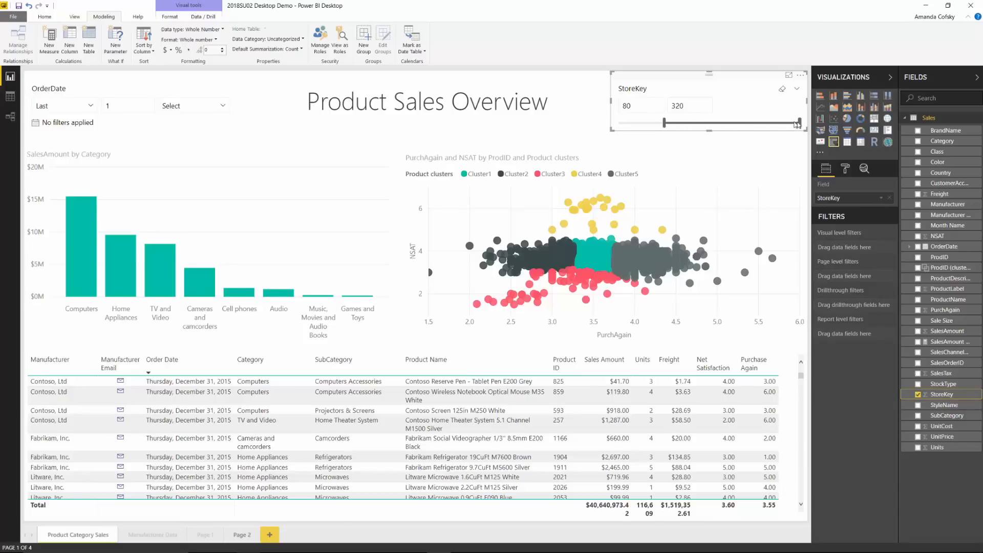
pyautogui.moveTo(799, 124); pyautogui.dragTo(741, 128)
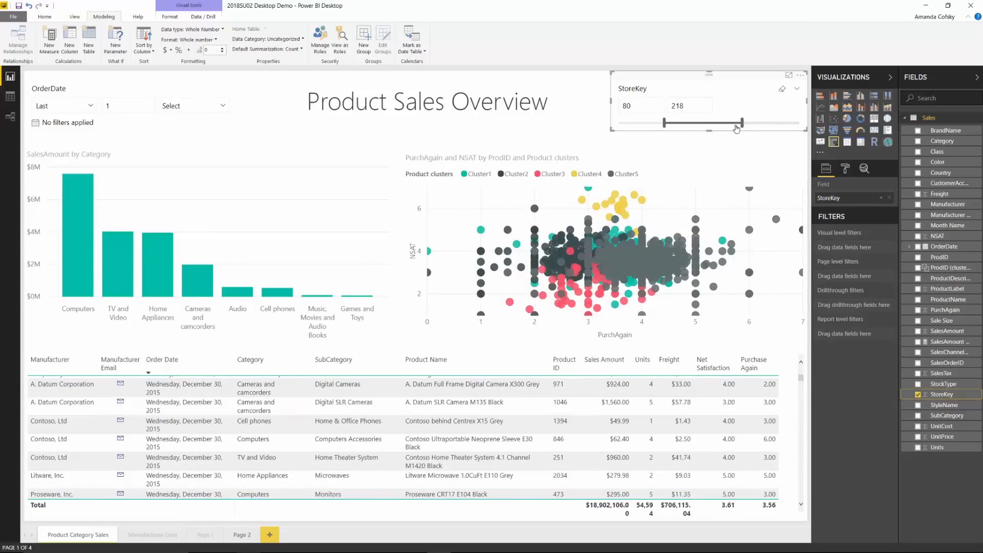
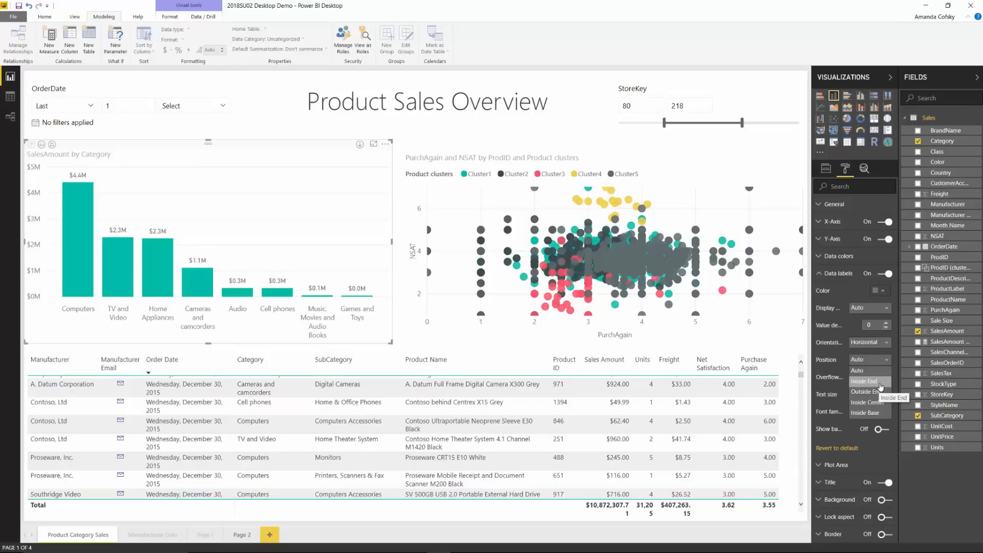
# - Set the SalesAmount by Category chart's data labels to position Inside End and display units None, with text overflow on
pyautogui.click(879, 384)
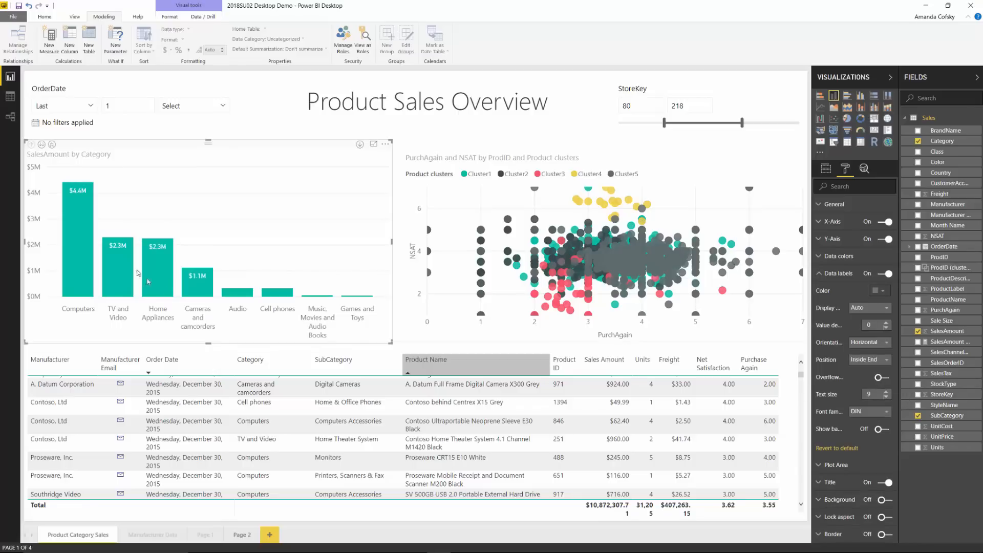
pyautogui.click(877, 308)
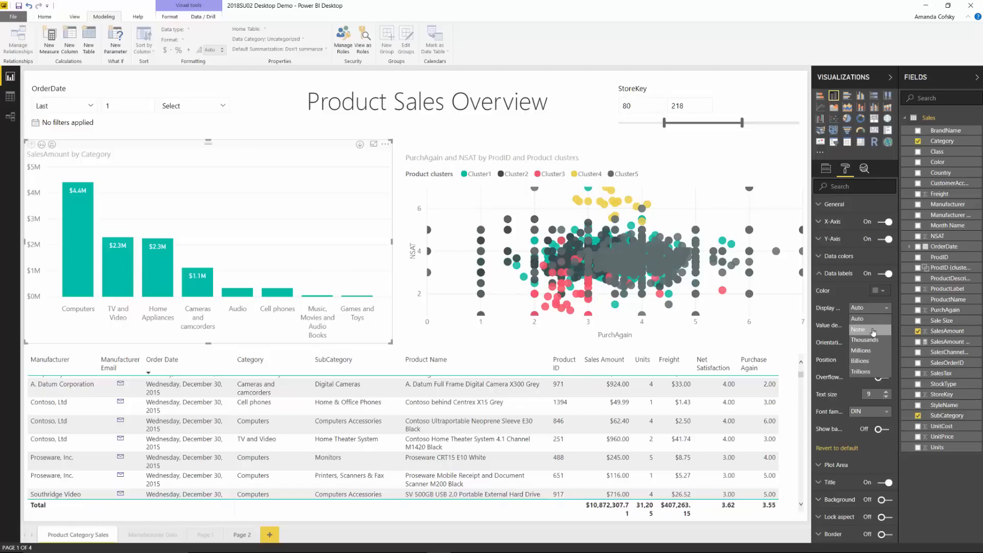
pyautogui.click(872, 330)
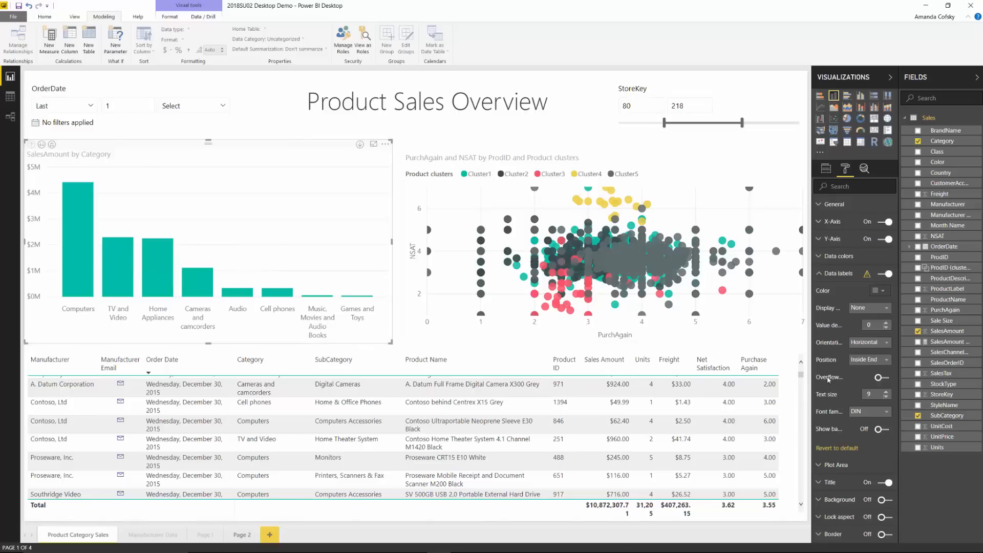
pyautogui.click(876, 378)
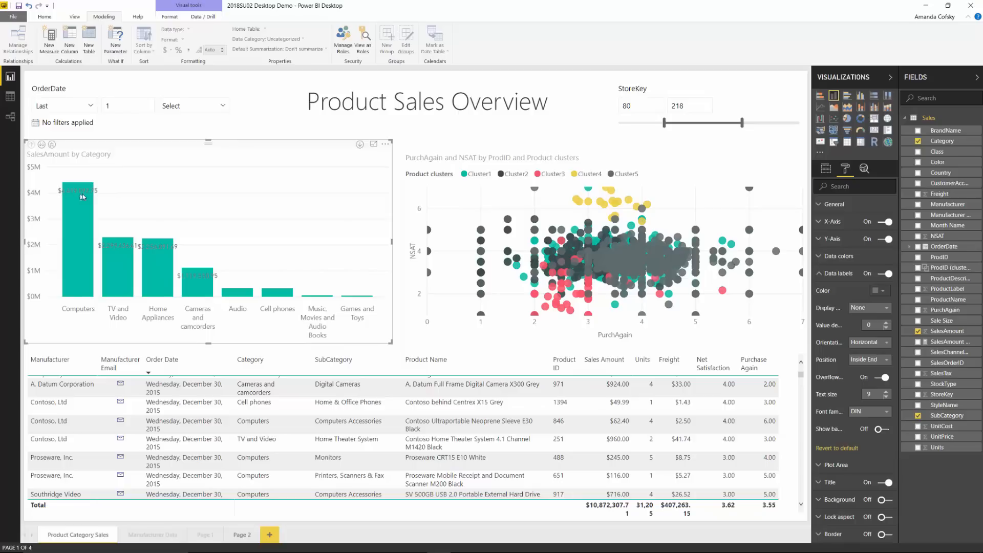
pyautogui.moveTo(86, 199)
pyautogui.moveTo(149, 247)
pyautogui.moveTo(390, 243)
pyautogui.mouseDown()
pyautogui.moveTo(366, 244)
pyautogui.moveTo(395, 244)
pyautogui.mouseUp()
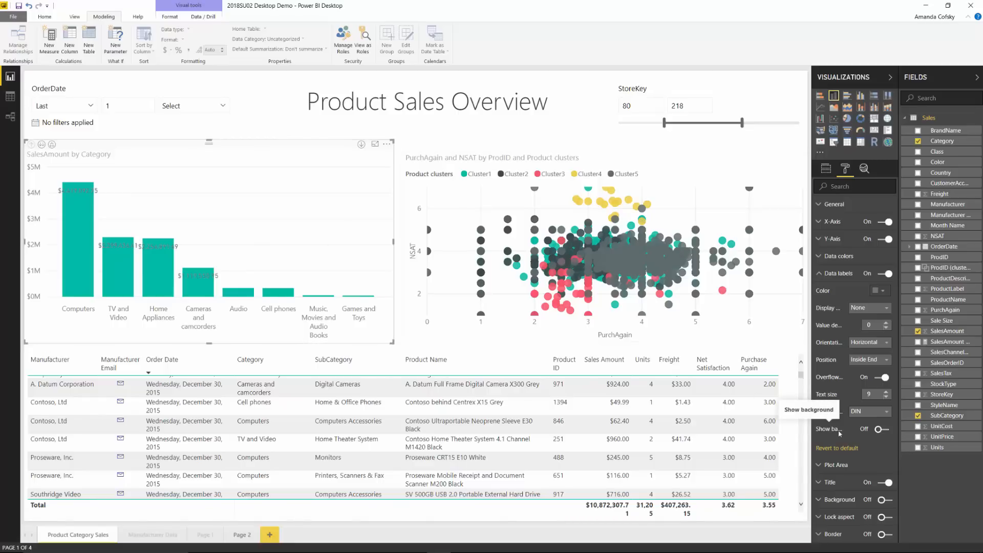
# - Give the column chart's data labels a white background at 74% transparency, and widen the chart slightly
pyautogui.click(881, 429)
pyautogui.click(882, 446)
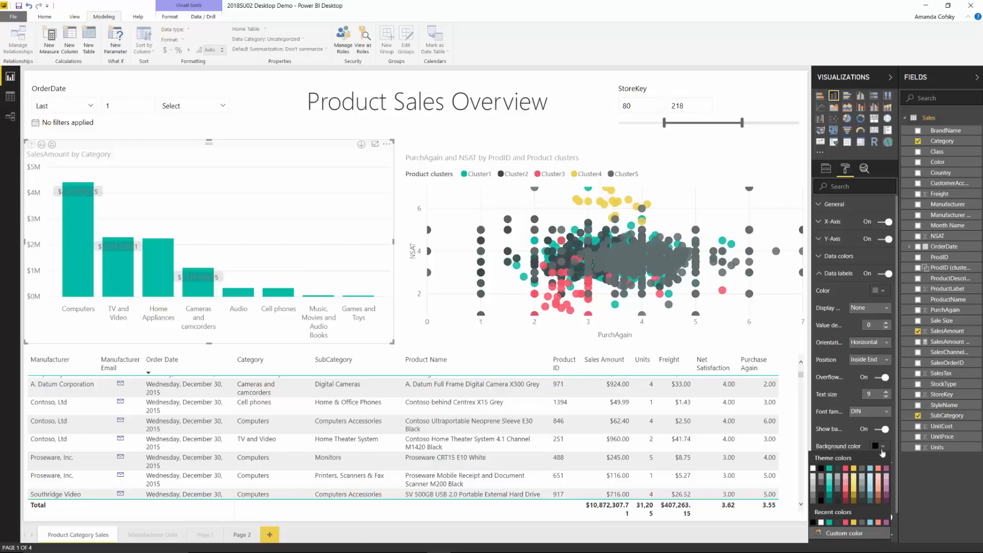
pyautogui.click(813, 469)
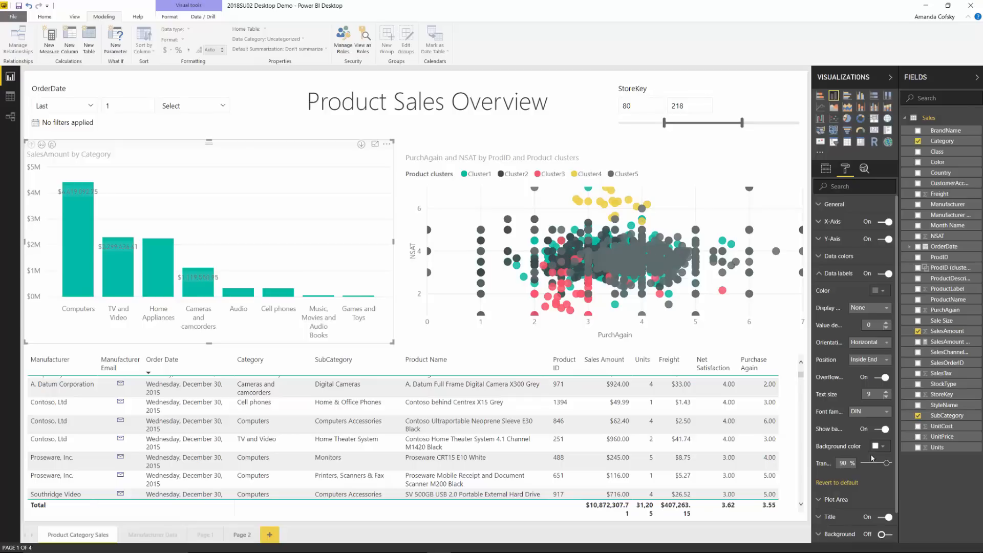
pyautogui.moveTo(888, 464); pyautogui.dragTo(883, 469)
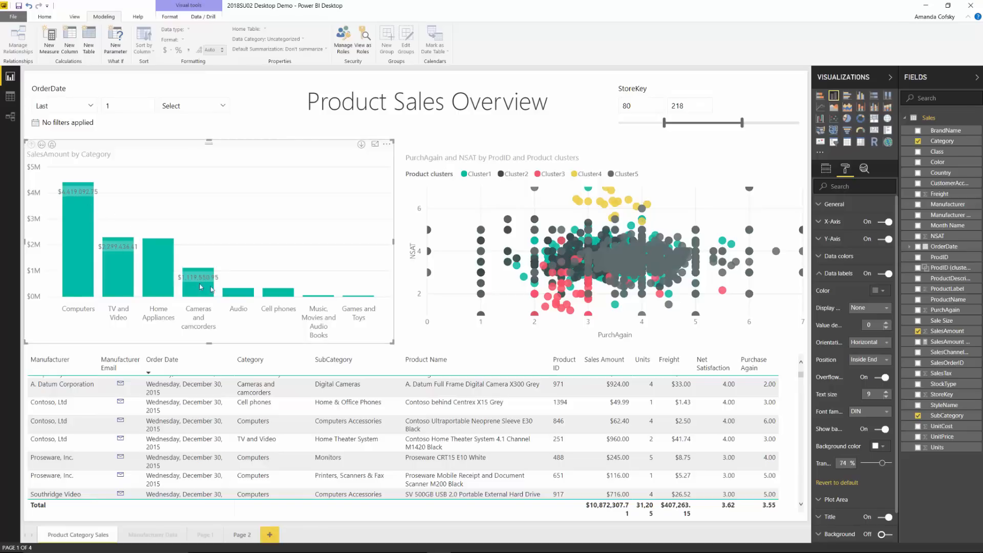
pyautogui.moveTo(394, 246); pyautogui.dragTo(412, 251)
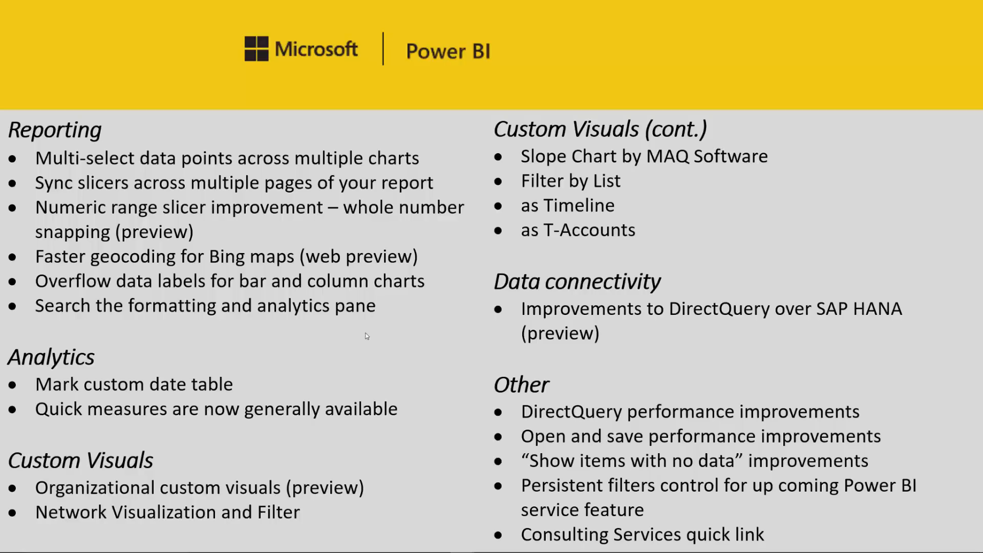
# - Switch to Power BI Desktop and search the SalesAmount by Category chart's formatting options for "color"
pyautogui.hotkey('alt', 'Tab')
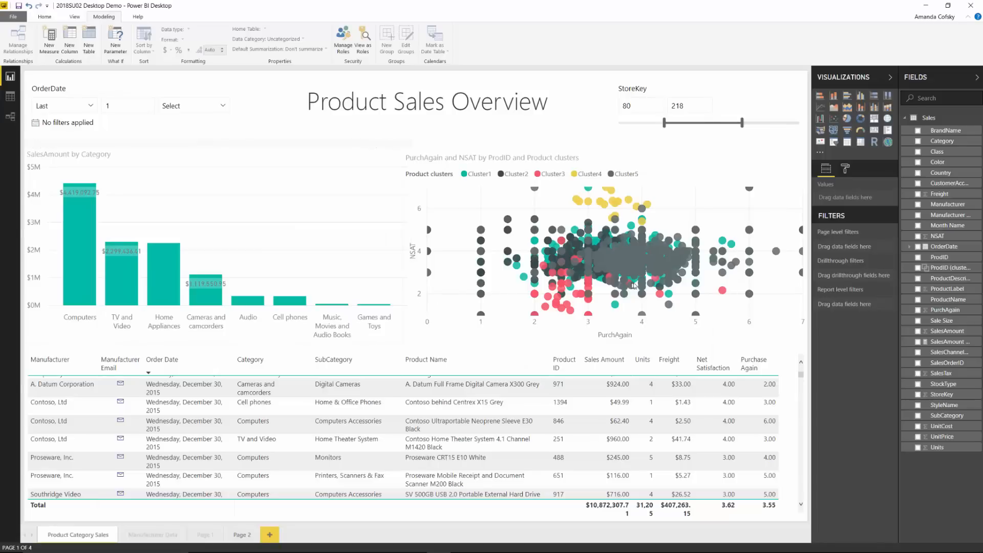
pyautogui.click(257, 225)
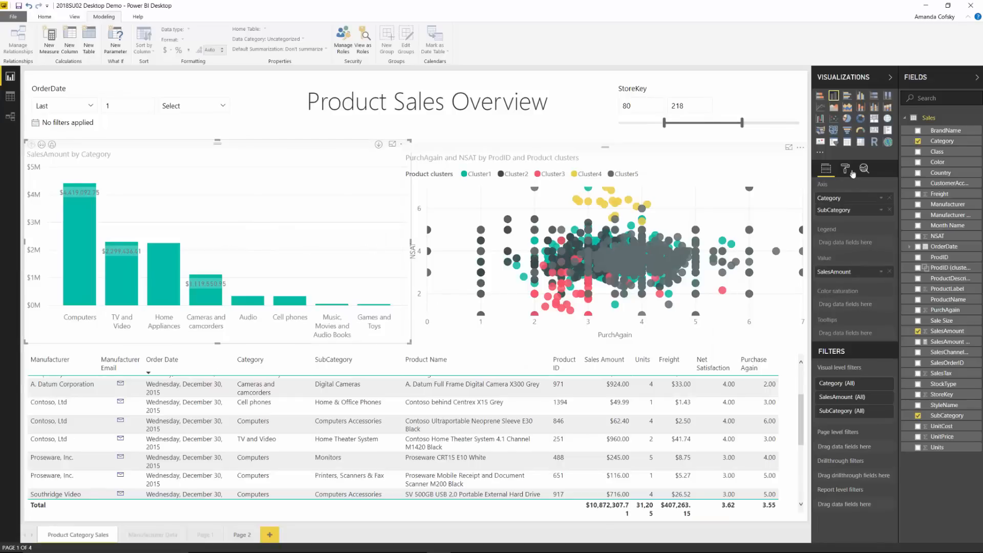
pyautogui.click(846, 171)
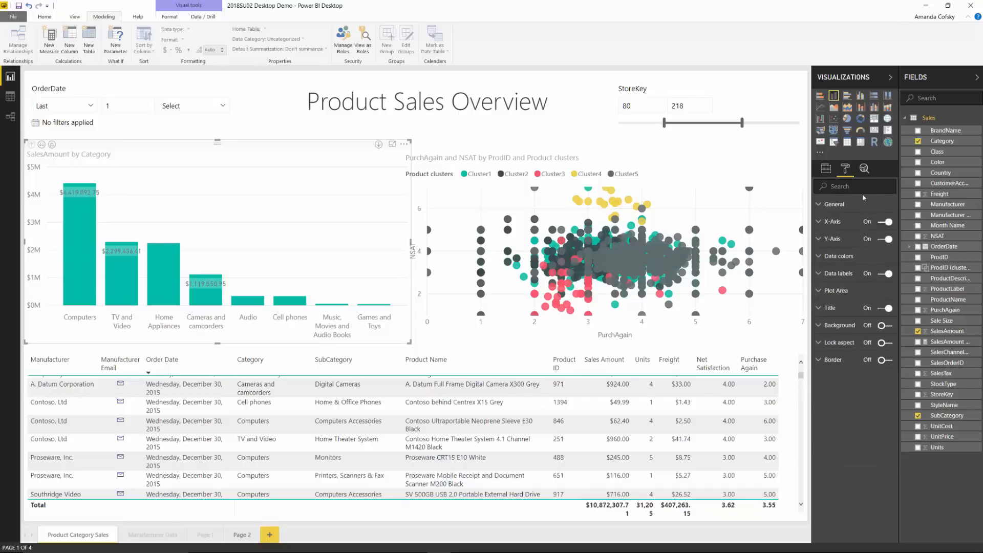
pyautogui.write('color')
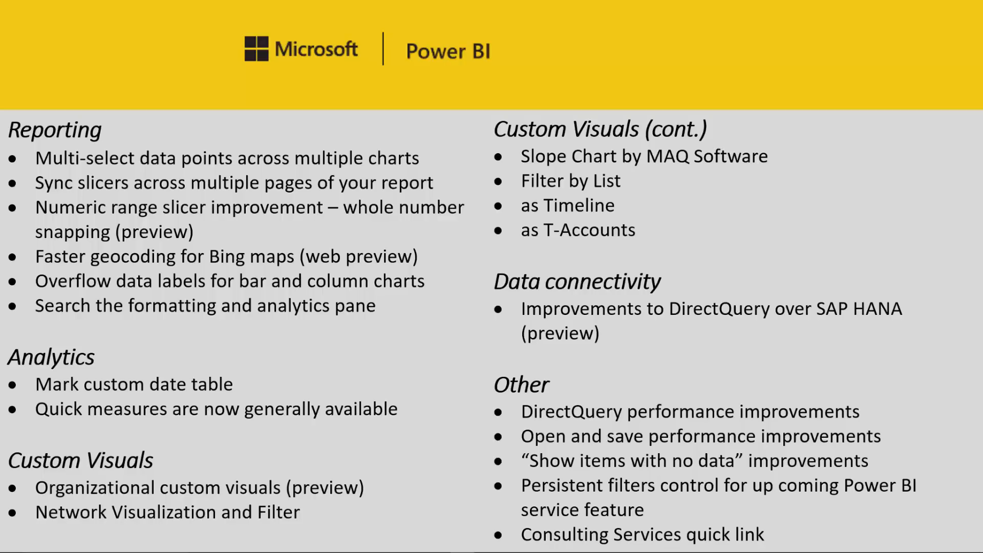
# - In Power BI Desktop, try to mark the Sales table as a date table using the OrderDate column, and return to the feature overview slide
pyautogui.hotkey('alt', 'Tab')
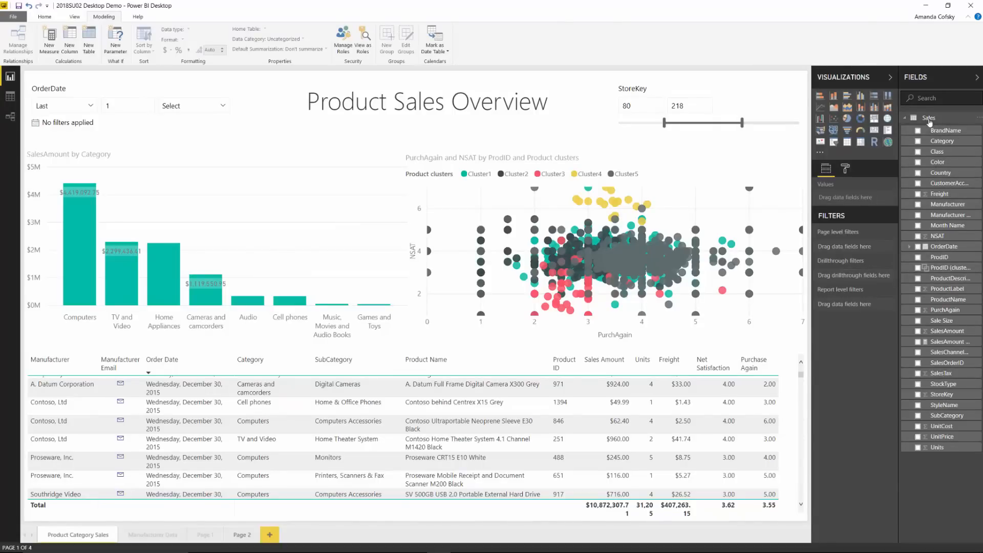
pyautogui.rightClick(958, 125)
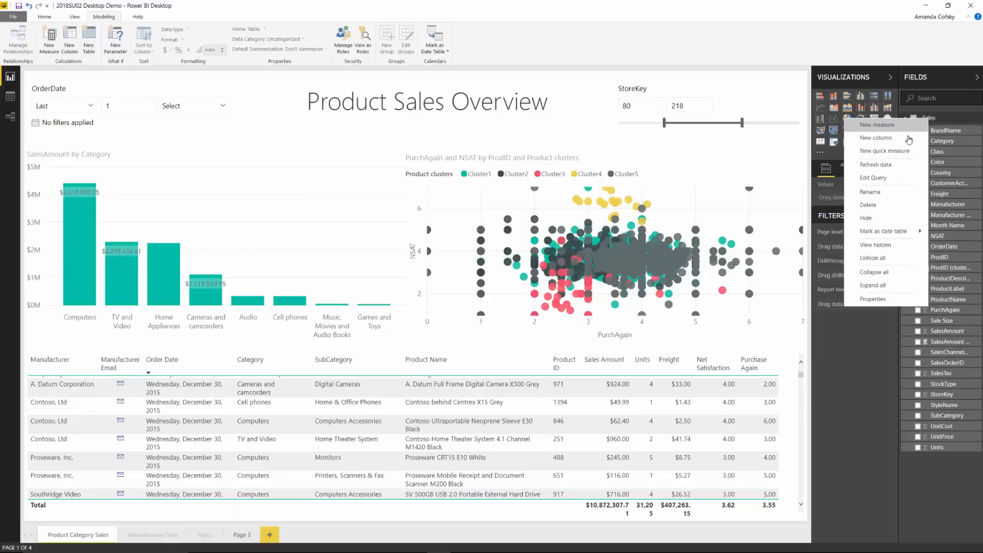
pyautogui.moveTo(892, 232)
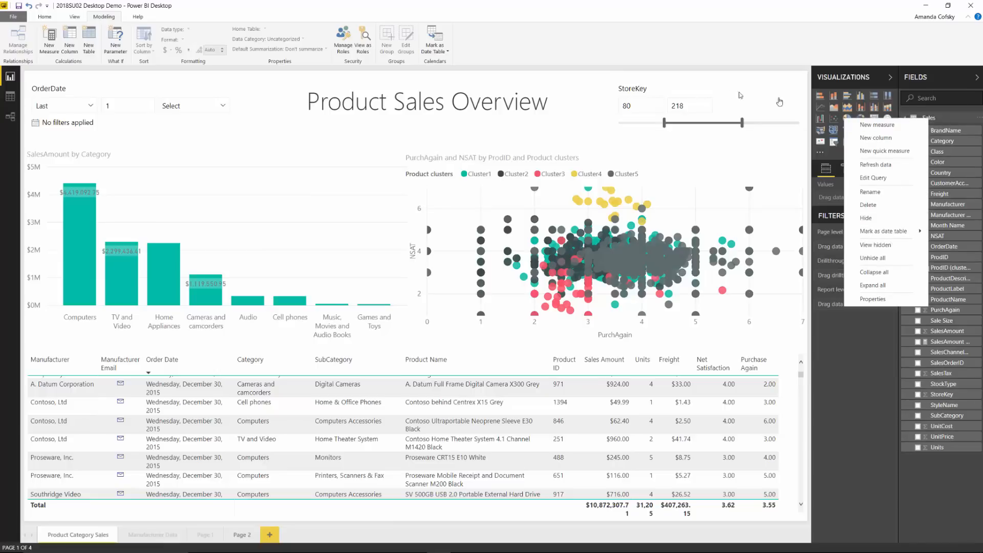
pyautogui.click(945, 121)
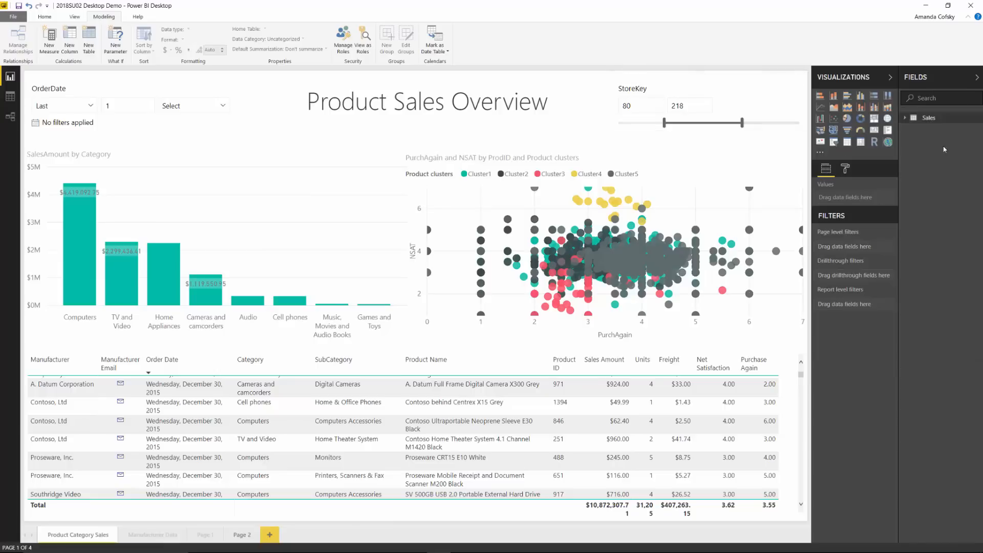
pyautogui.click(938, 122)
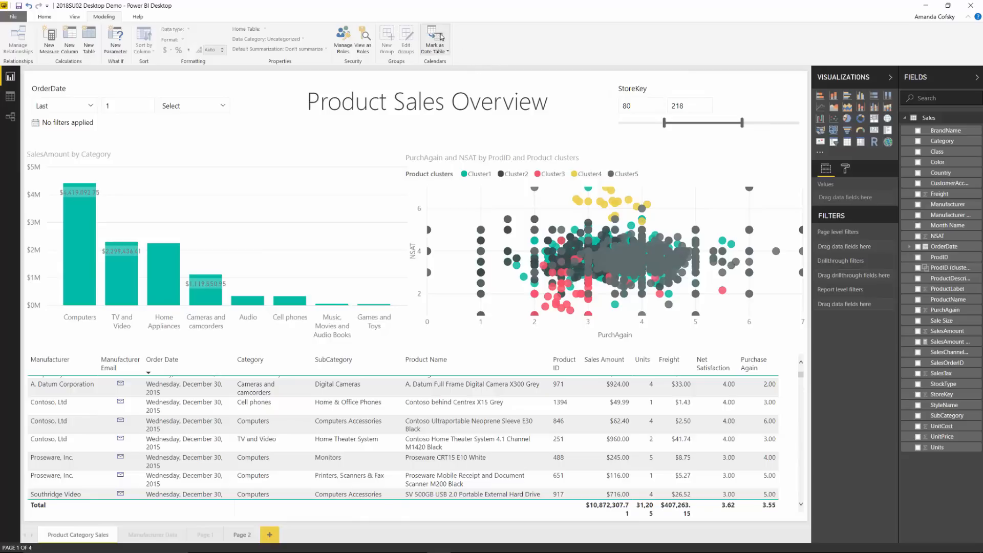
pyautogui.click(435, 49)
pyautogui.click(433, 62)
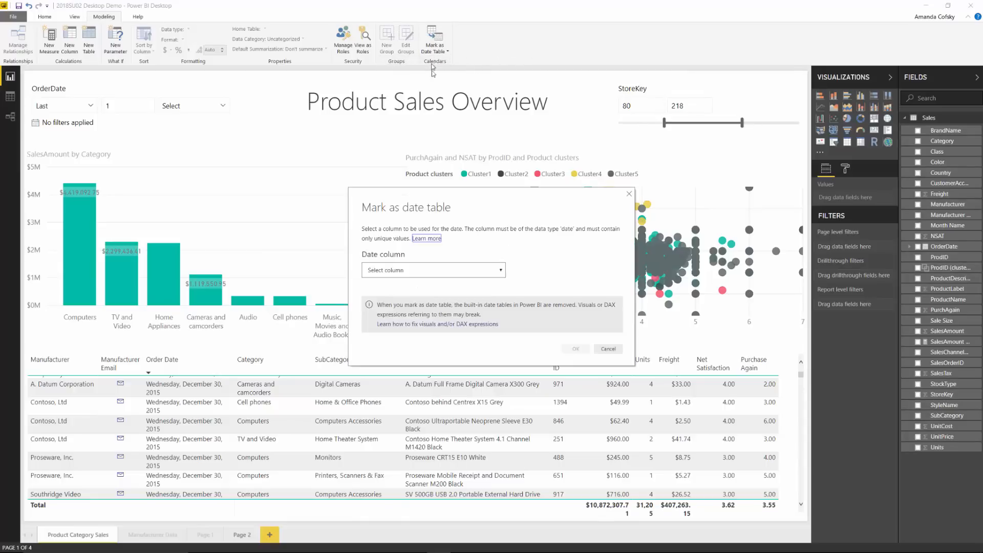
pyautogui.click(410, 272)
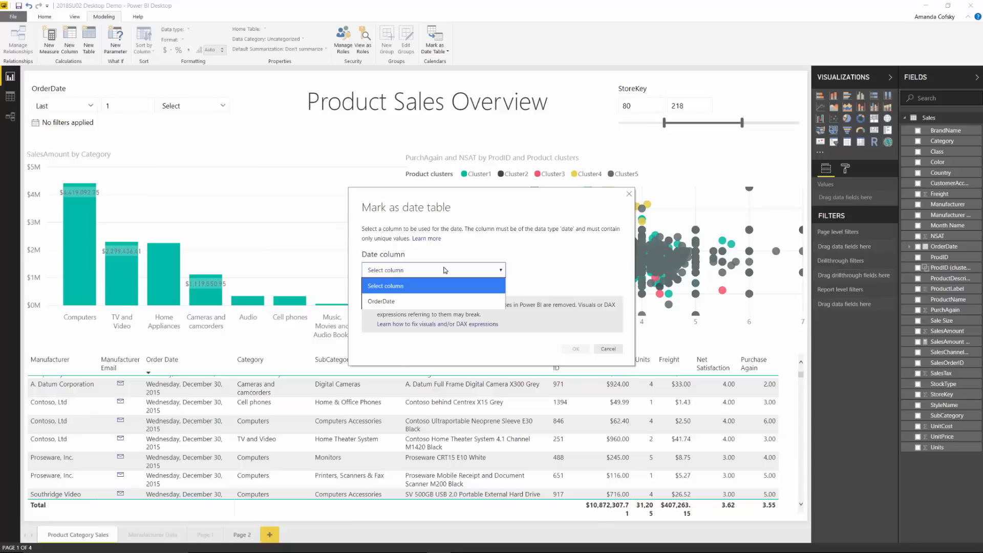
pyautogui.click(394, 304)
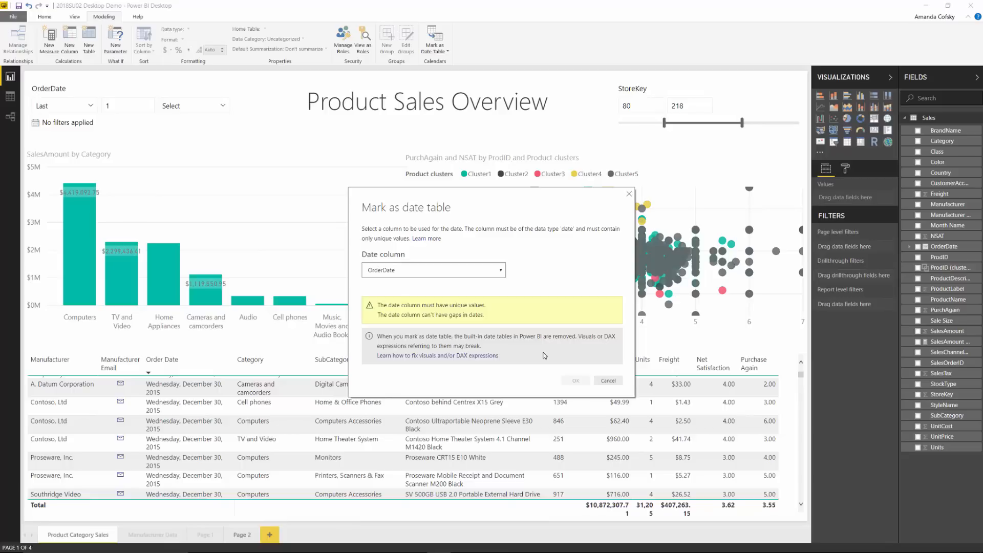
pyautogui.click(608, 381)
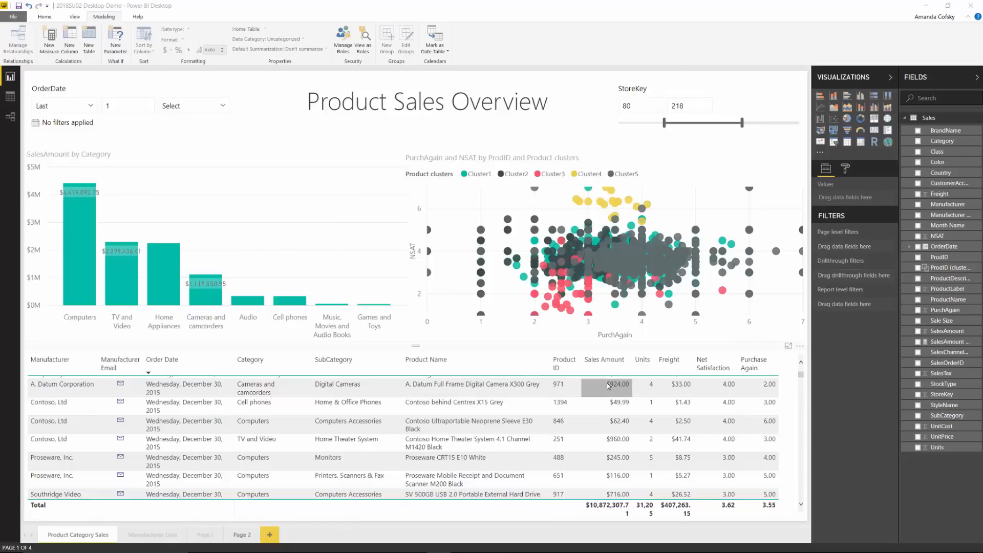
pyautogui.hotkey('alt', 'Tab')
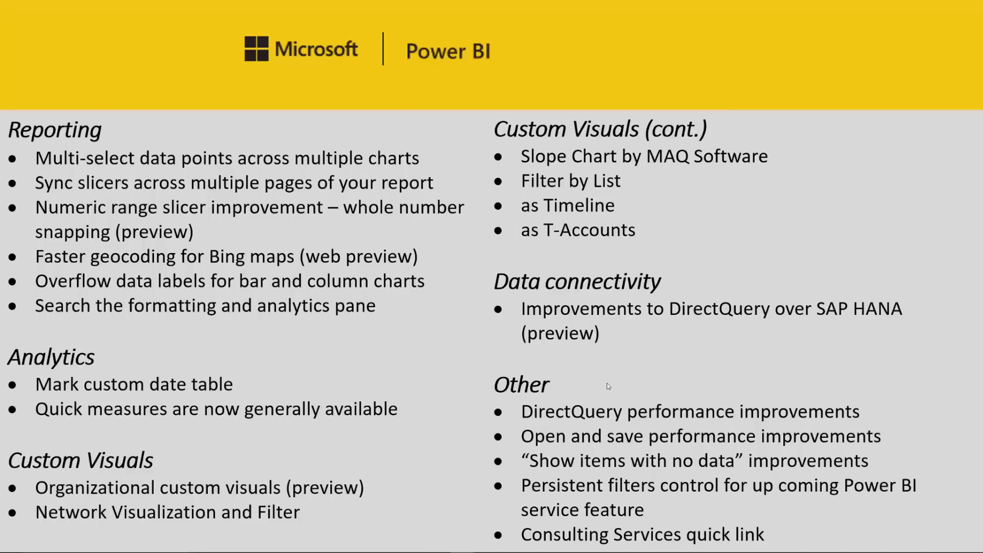
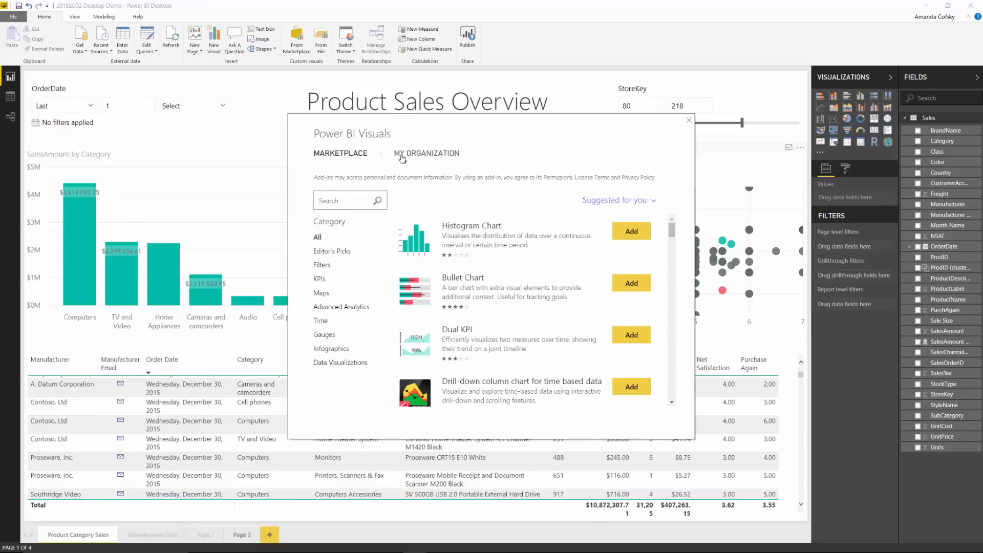
# - Show the custom visuals available from the organization in the Power BI Visuals dialog
pyautogui.click(432, 160)
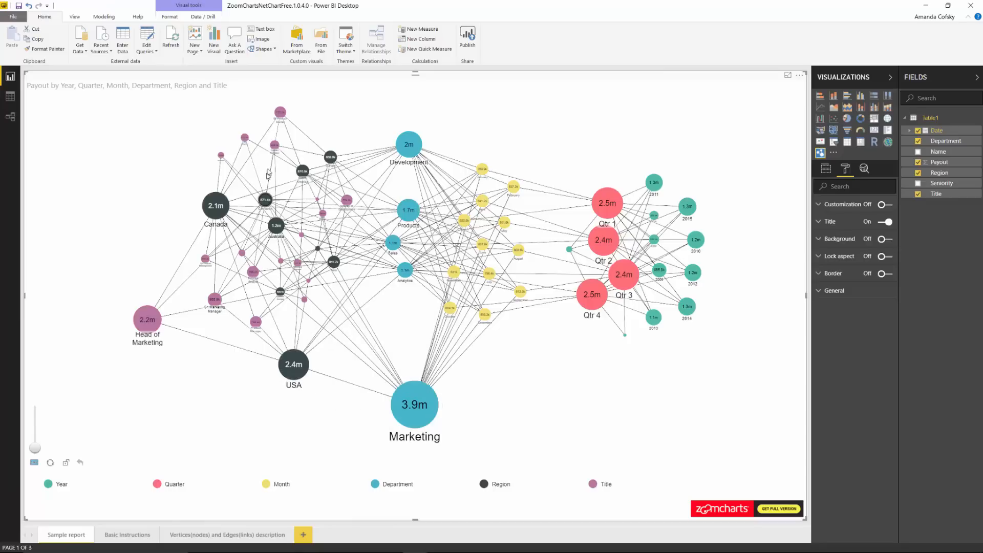
# - Show the network chart's field assignments, and hide and restore its Department nodes through the legend
pyautogui.click(834, 172)
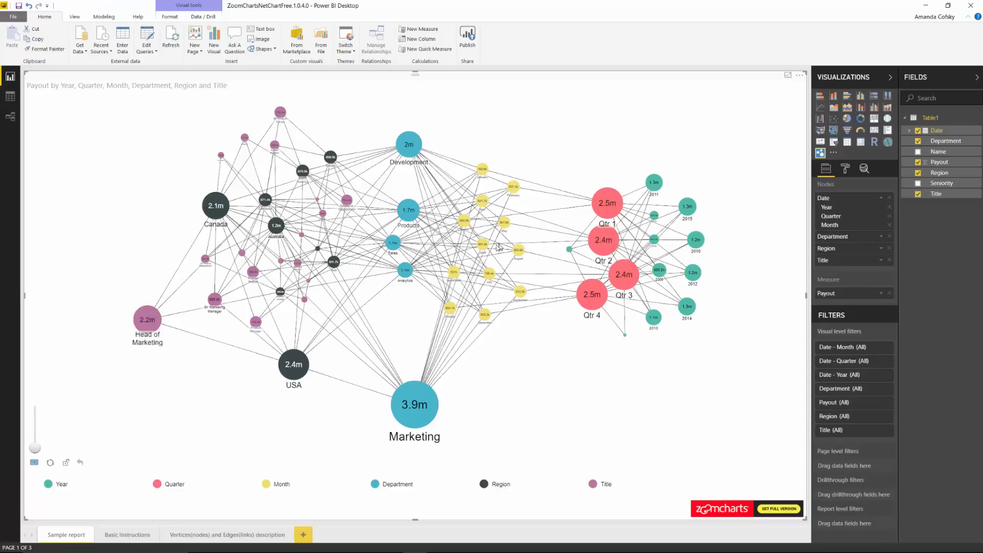
pyautogui.click(379, 491)
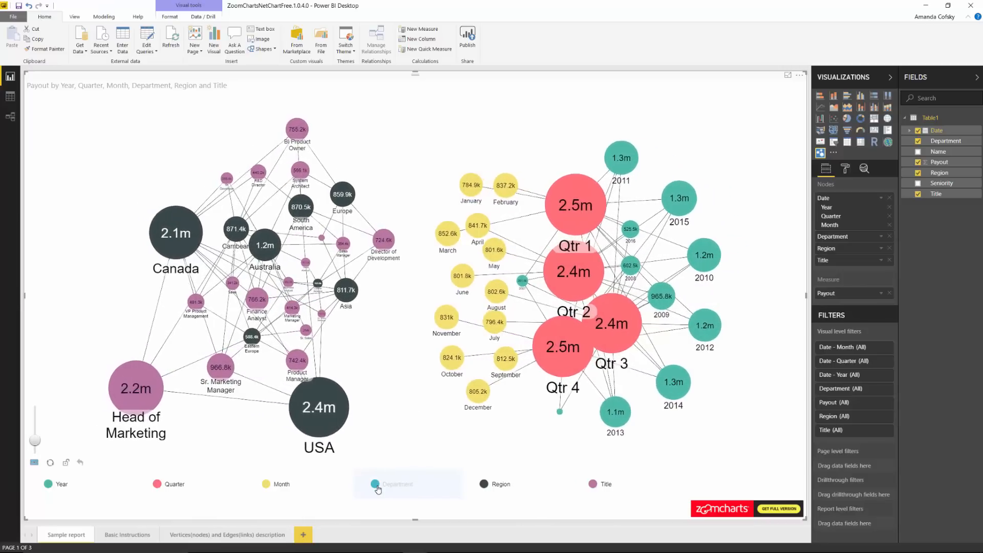
pyautogui.click(377, 486)
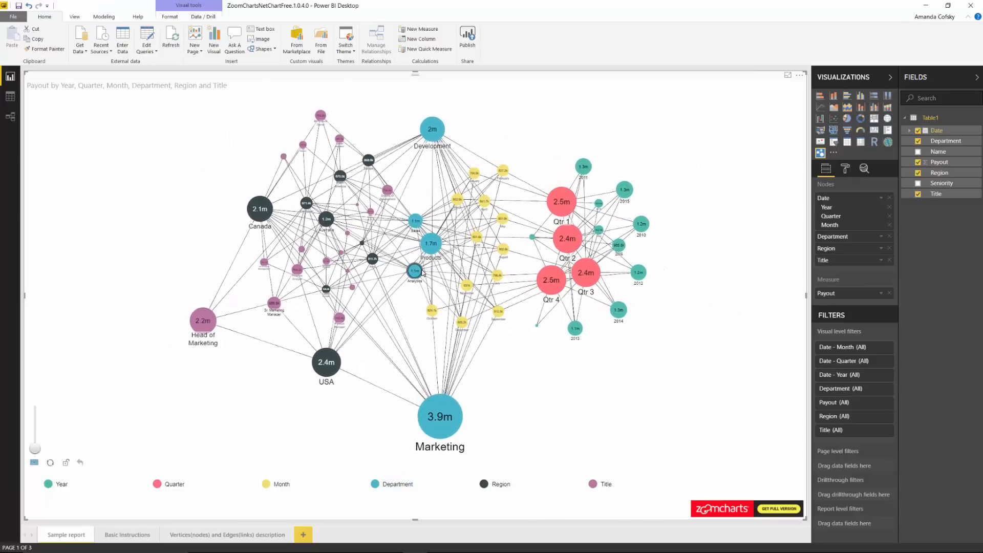
# - Select and move the Products node, then lock the layout, reposition the node between USA and Marketing, and unlock it
pyautogui.click(433, 242)
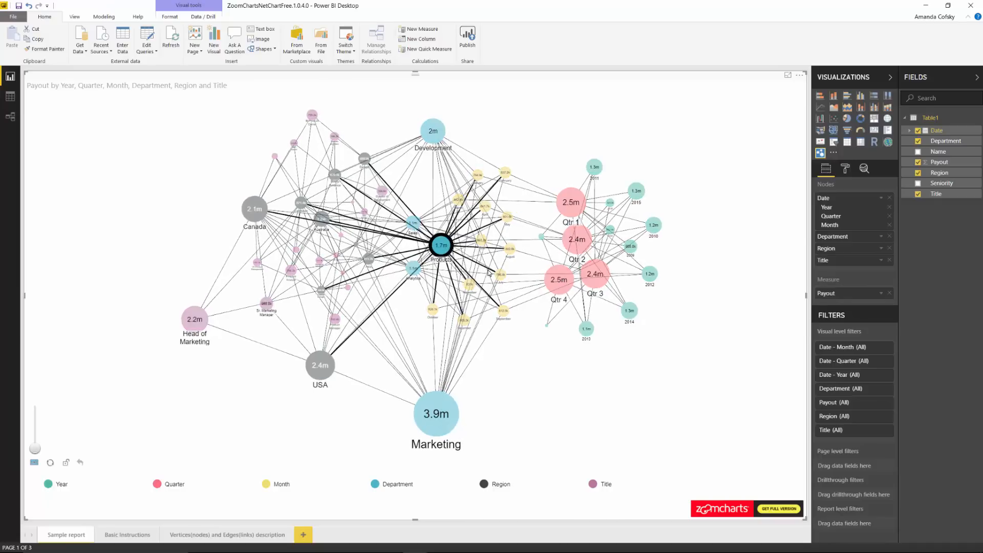
pyautogui.moveTo(441, 245); pyautogui.dragTo(483, 266)
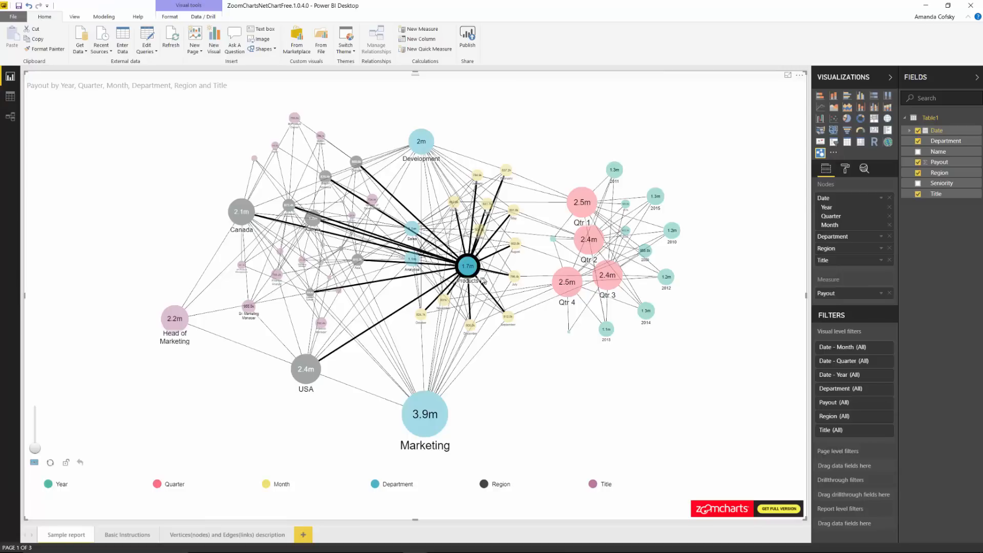
pyautogui.click(66, 463)
pyautogui.moveTo(475, 266); pyautogui.dragTo(386, 342)
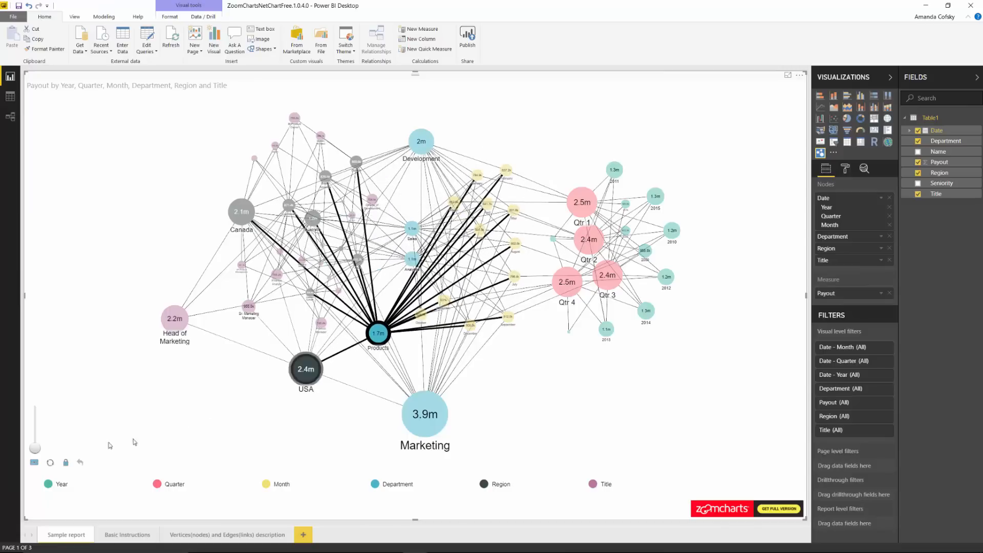
pyautogui.click(66, 462)
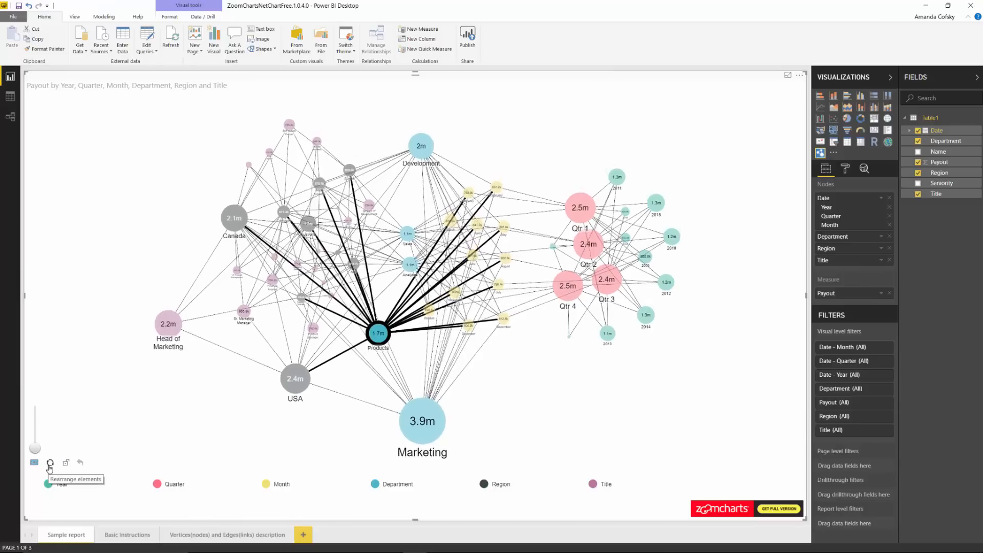
# - Rearrange the network chart's elements and examine the links of the Qtr 4 node up close
pyautogui.click(50, 463)
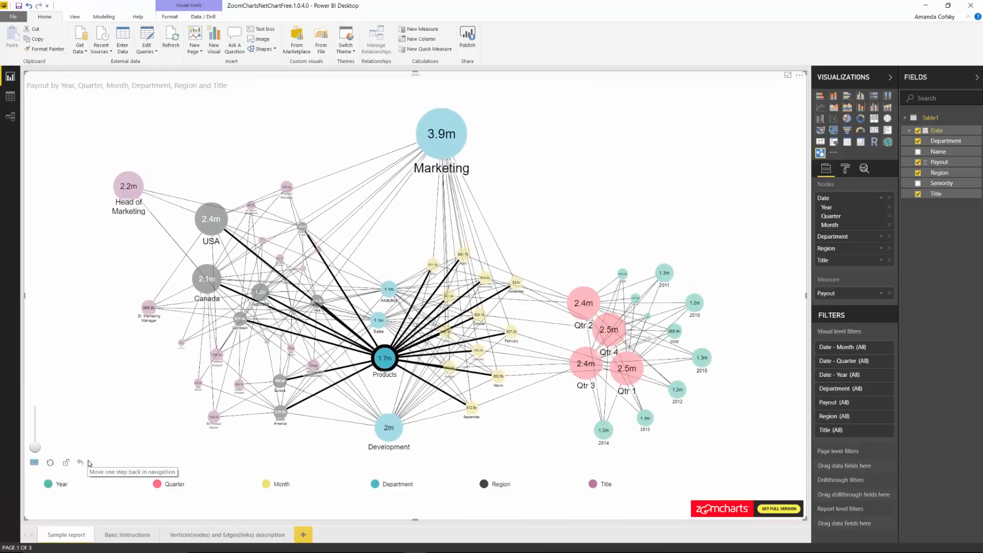
pyautogui.click(82, 464)
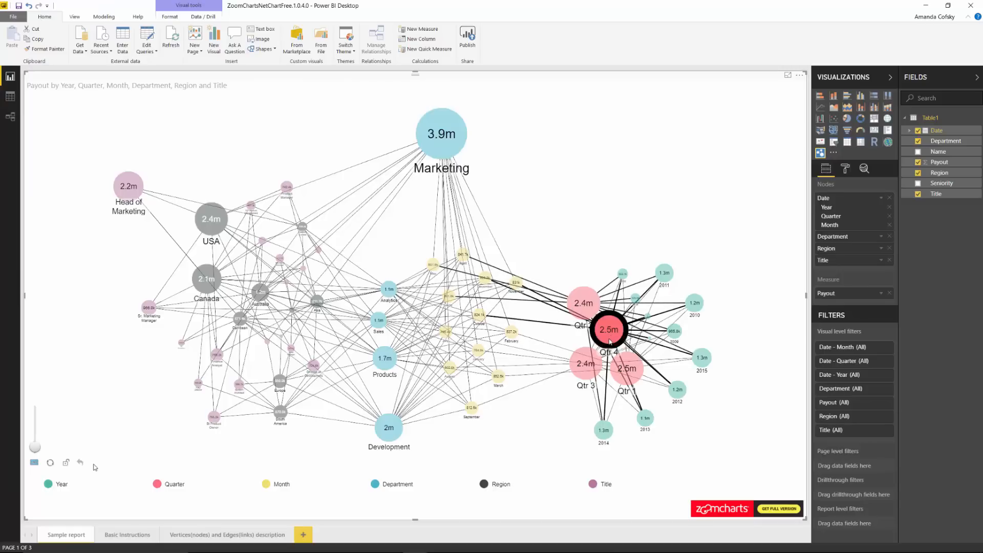
pyautogui.scroll(5, 609, 341)
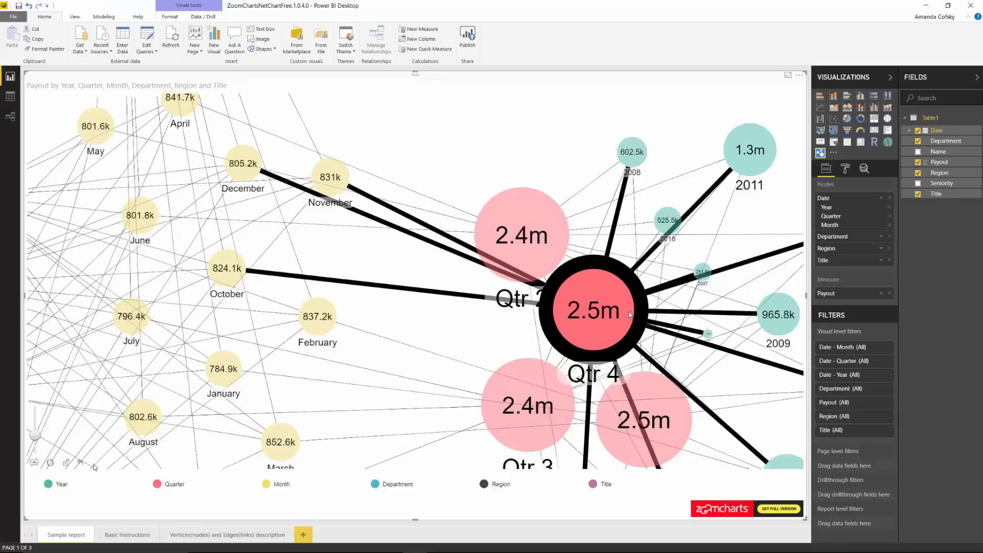
pyautogui.scroll(-5, 630, 314)
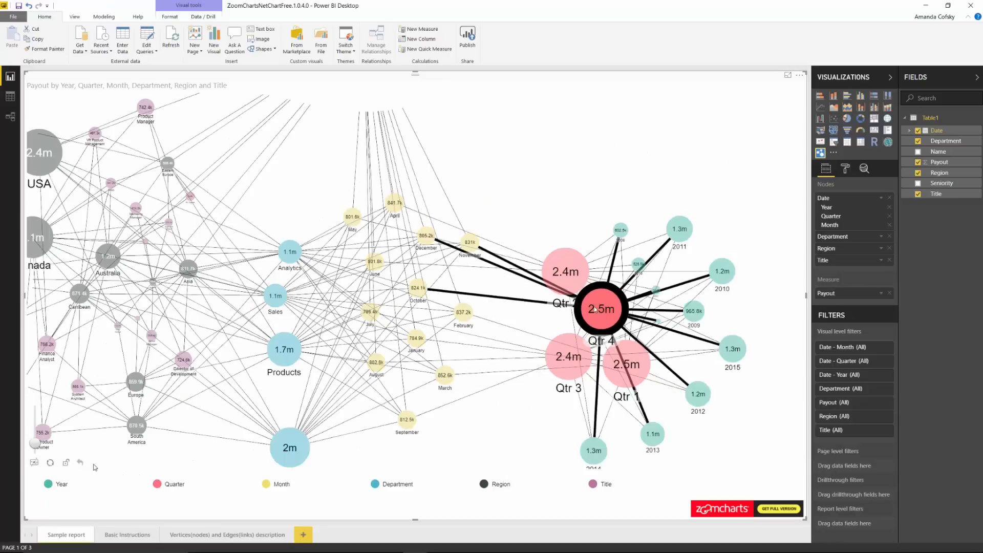
# - Rearrange the network chart's elements again, clear the node selection and return to the feature overview slide
pyautogui.click(51, 463)
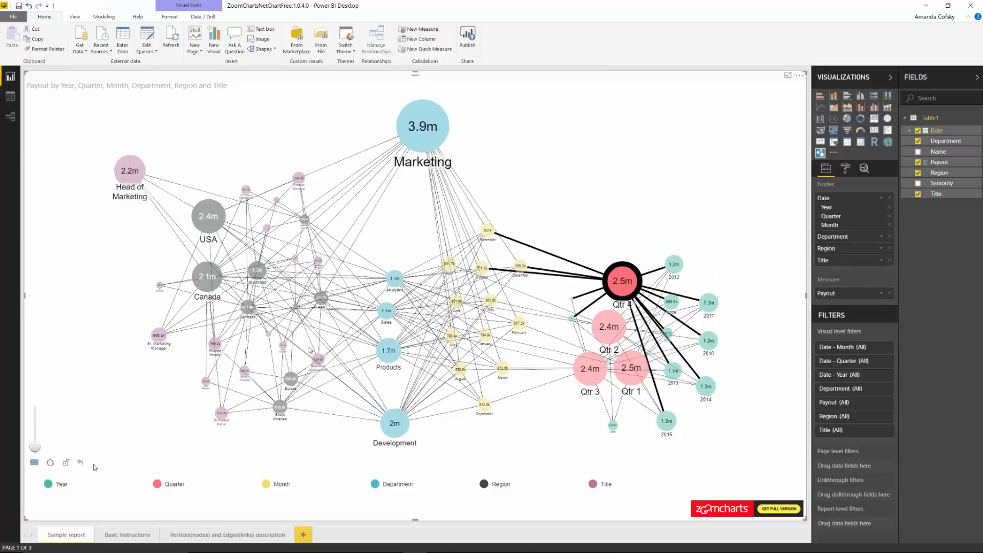
pyautogui.click(633, 200)
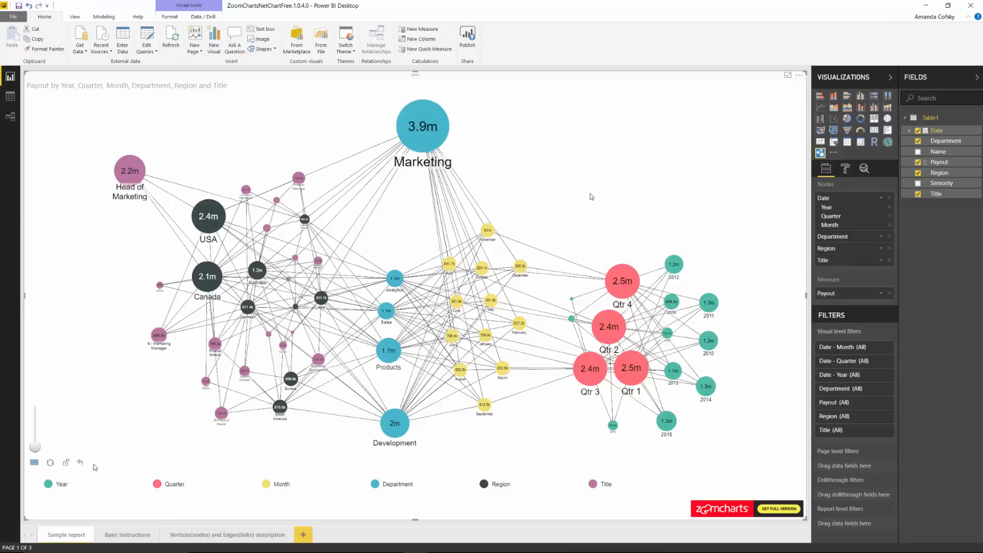
pyautogui.hotkey('alt', 'Tab')
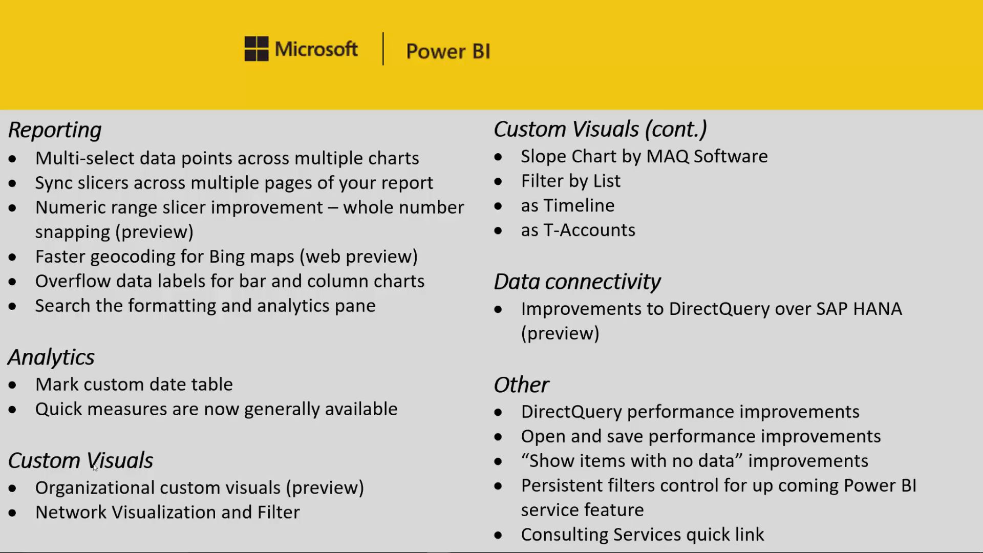
# - Switch to the Power BI service, magnify the Australia and USA lines in the slope chart, reset the zoom and return to the overview slide
pyautogui.hotkey('alt', 'Tab')
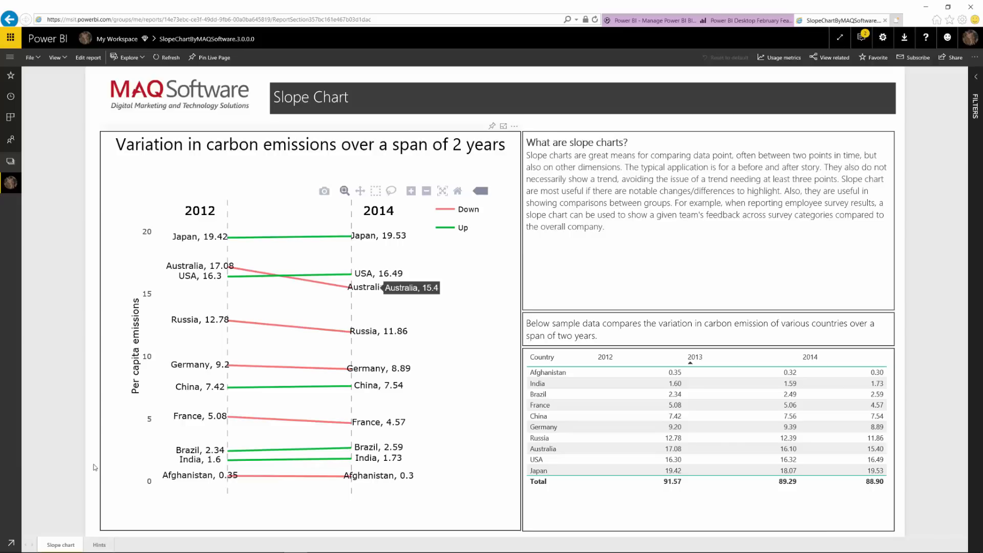
pyautogui.moveTo(380, 288)
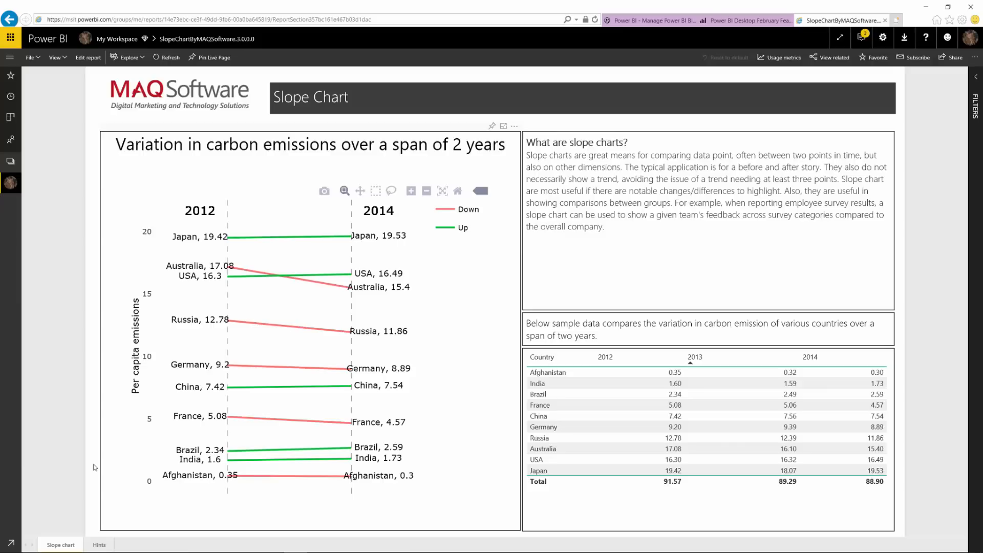
pyautogui.moveTo(156, 249); pyautogui.dragTo(417, 297)
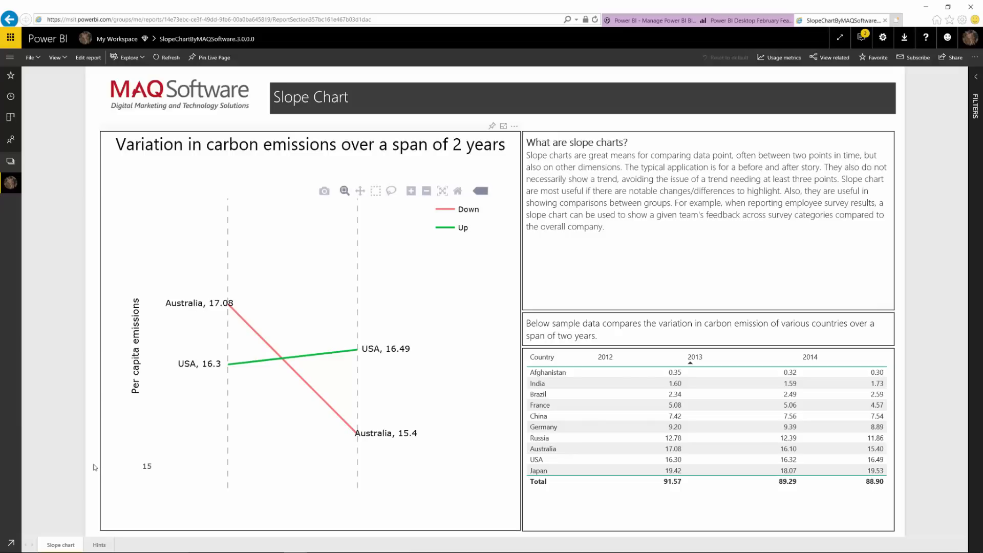
pyautogui.doubleClick(428, 321)
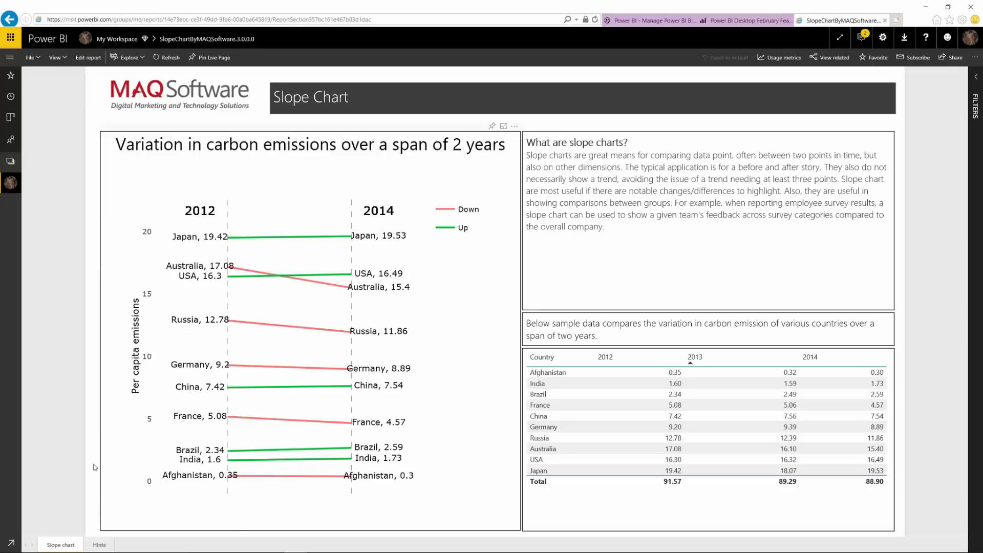
pyautogui.hotkey('alt', 'Tab')
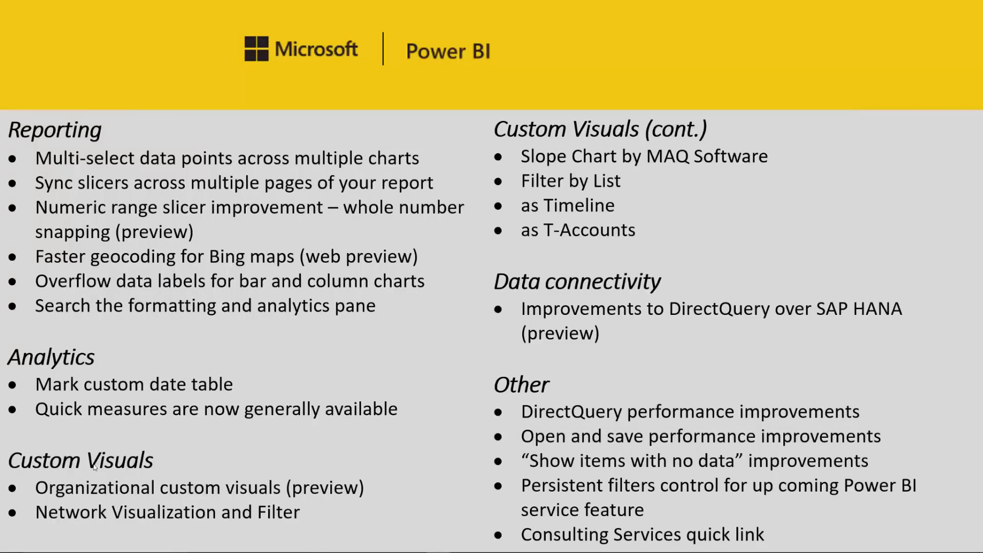
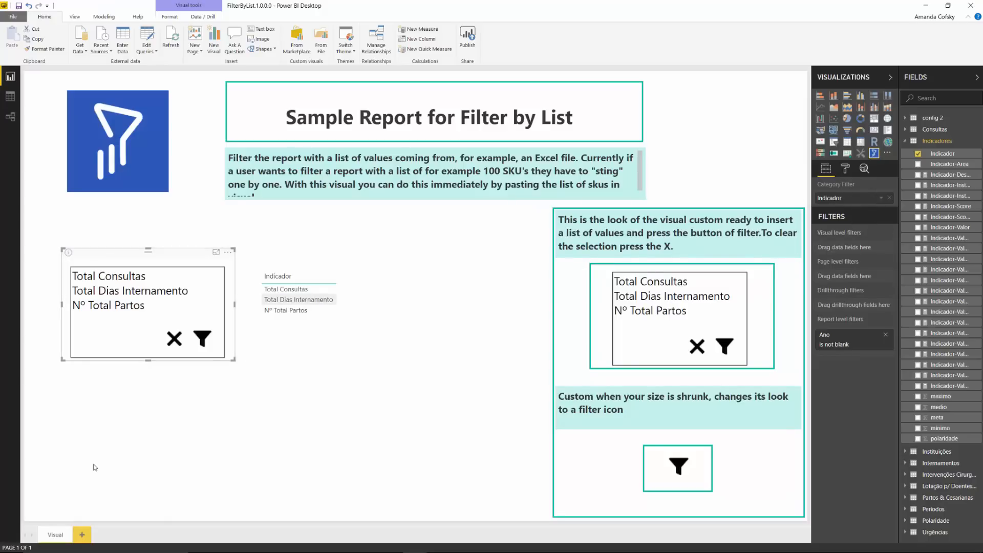
# - Remove "Nº Total Partos" from the Filter by List visual beside the Indicador table, apply the filter, and shrink the visual
pyautogui.moveTo(145, 305); pyautogui.dragTo(60, 306)
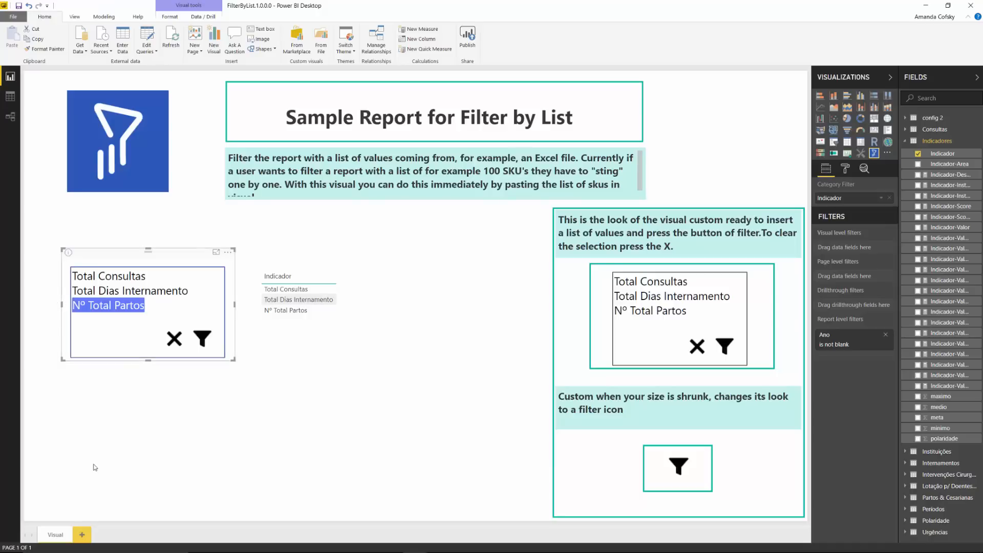
pyautogui.press('BackSpace')
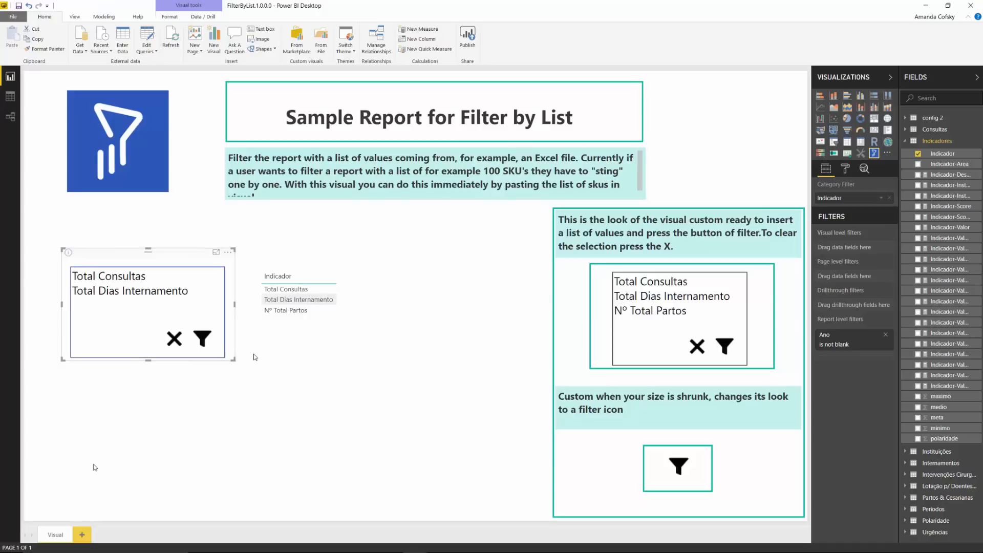
pyautogui.click(203, 340)
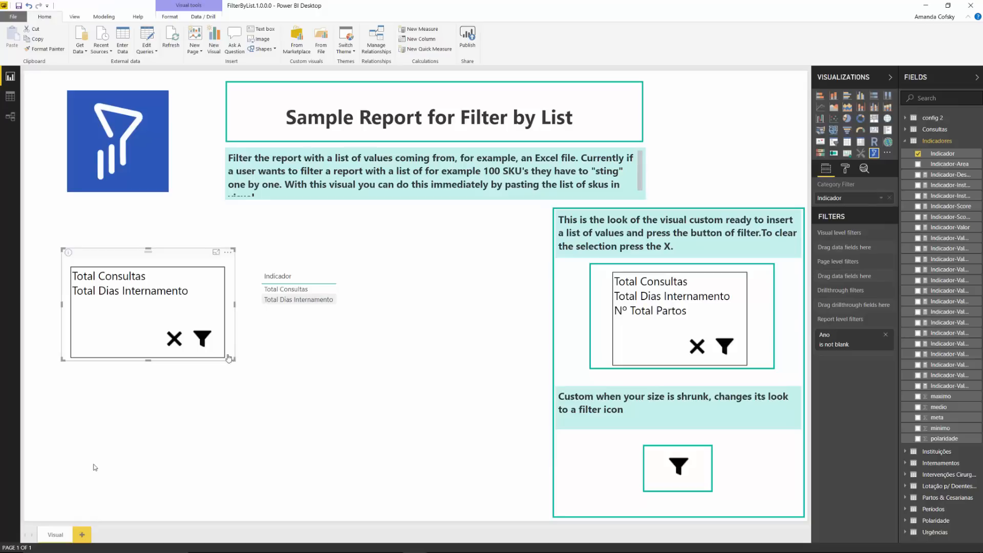
pyautogui.moveTo(233, 359); pyautogui.dragTo(105, 288)
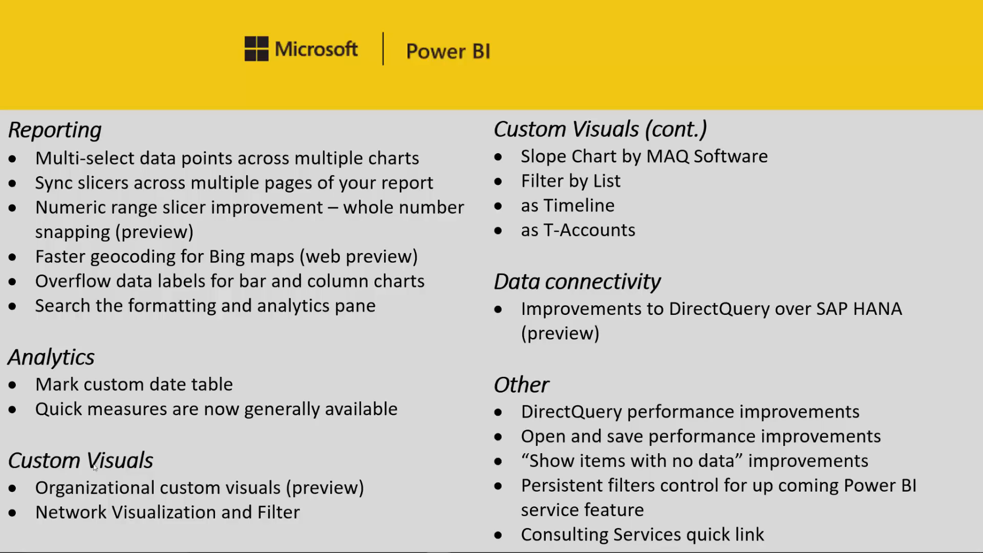
# - Switch to the asTimeline report in Power BI Desktop and show the field assignments of the Travel plan timeline visual
pyautogui.hotkey('alt', 'Tab')
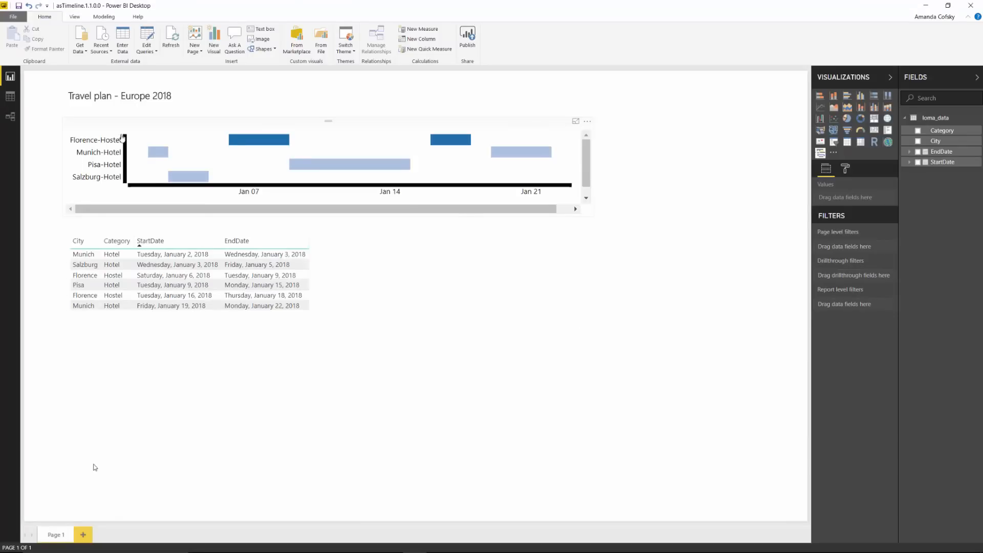
pyautogui.click(159, 130)
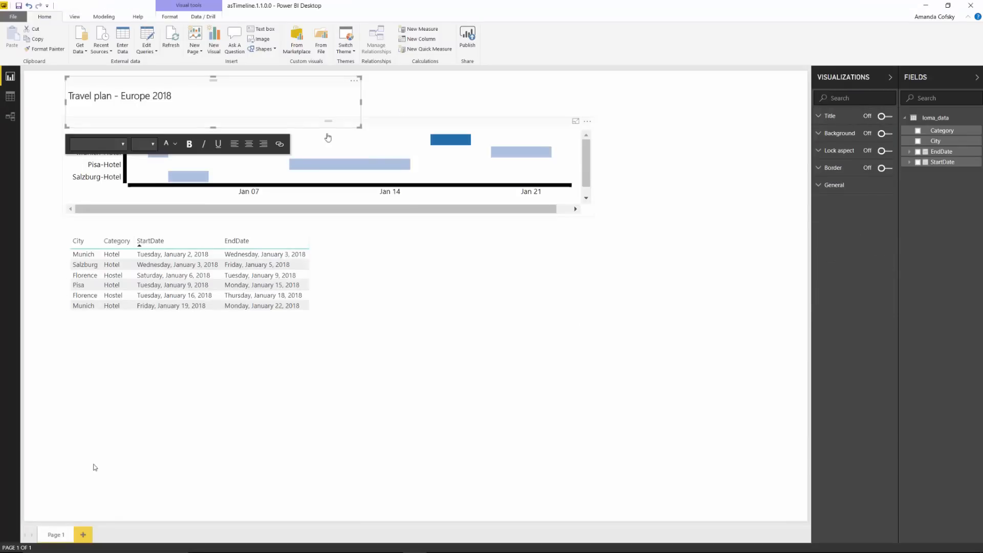
pyautogui.click(403, 124)
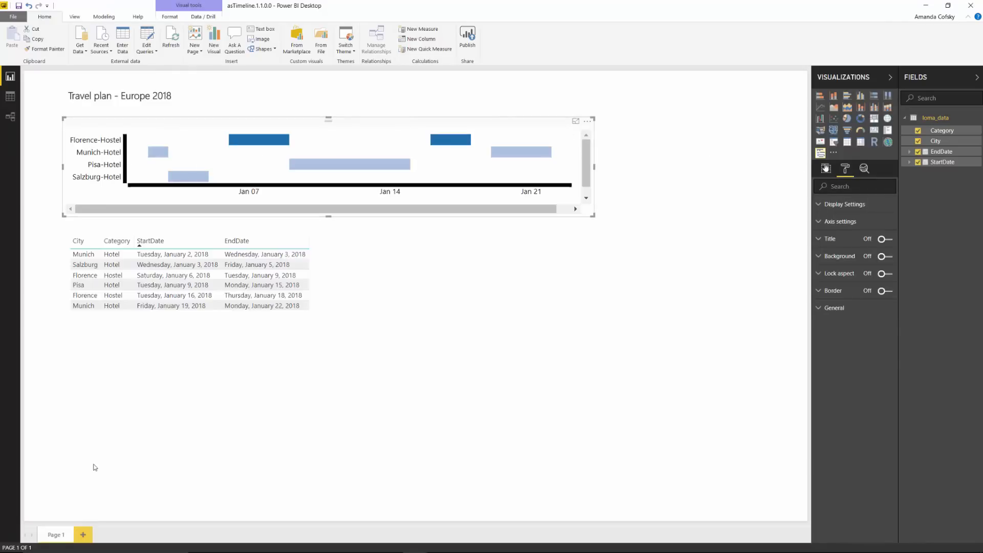
pyautogui.click(826, 168)
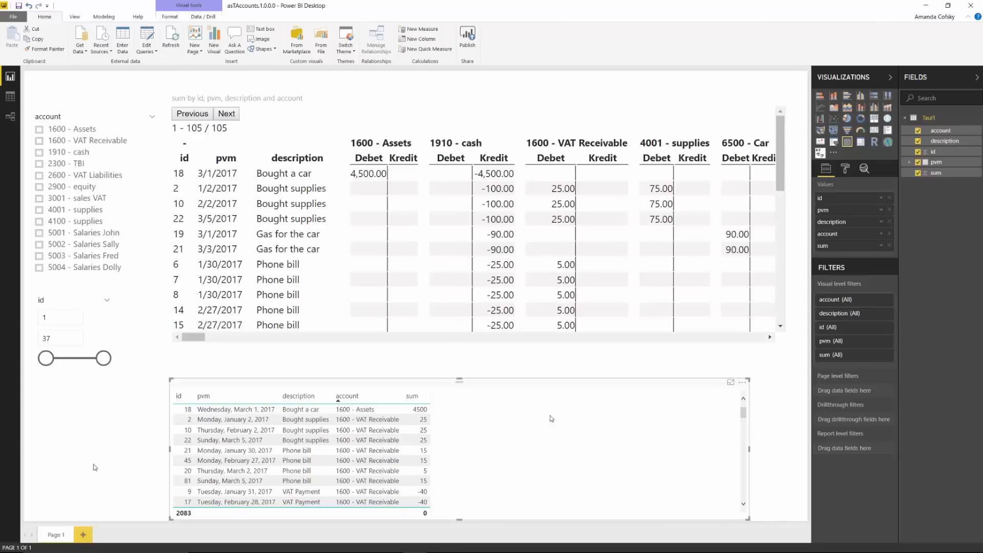
# - Select the T-accounts visual and look through its entries down to the last rows and back to the start
pyautogui.click(414, 121)
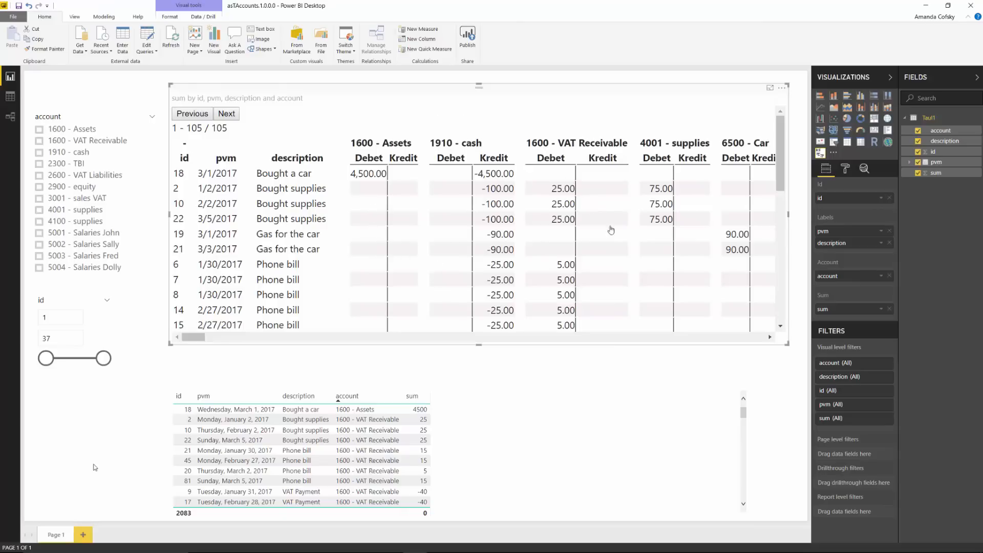
pyautogui.scroll(-5, 716, 221)
pyautogui.scroll(-4, 728, 221)
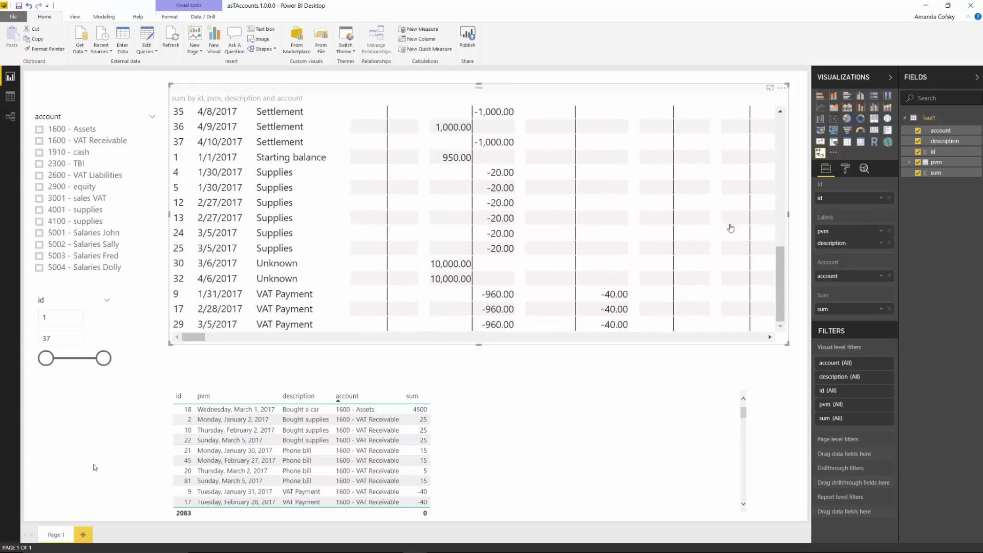
pyautogui.moveTo(779, 291); pyautogui.dragTo(787, 113)
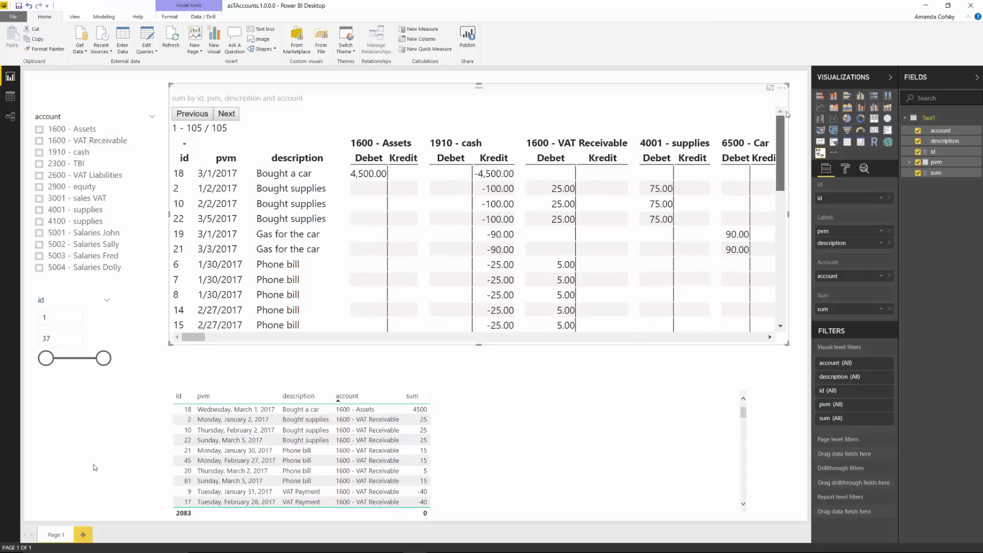